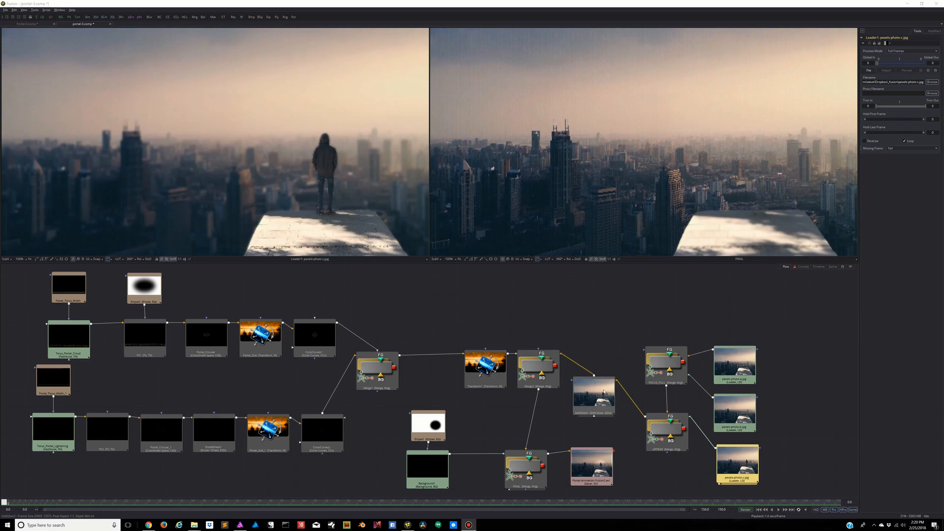
- Show the APPEAR merge node in the second viewer and play the portal-3 composition to review its figure reveal
left_click(664, 438)
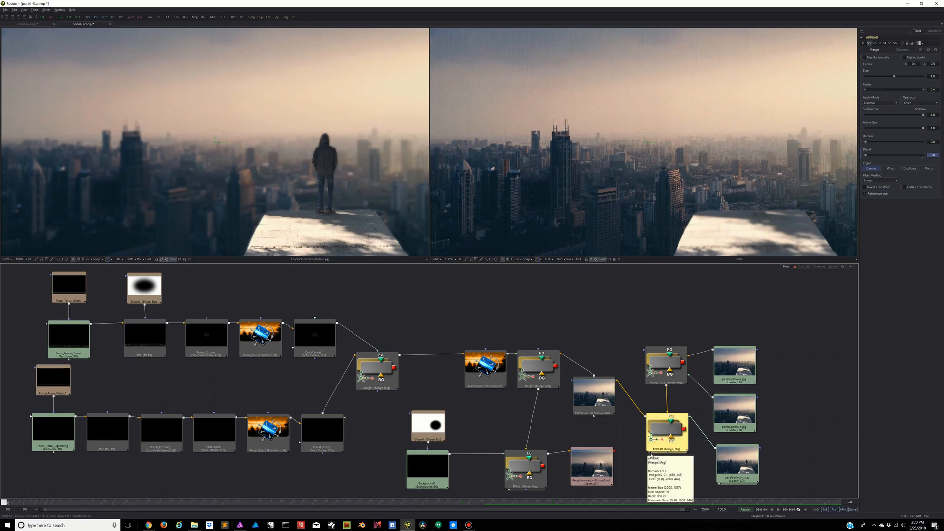
left_click(650, 455)
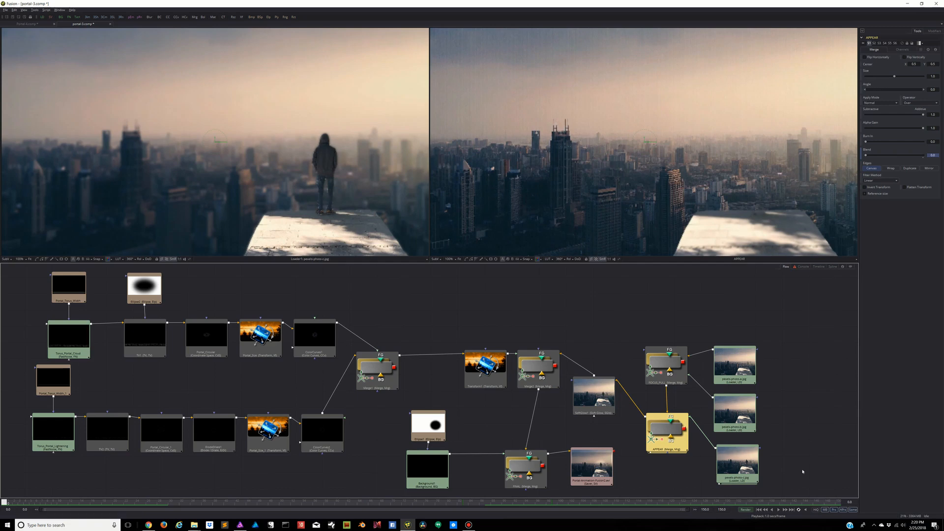
left_click(779, 512)
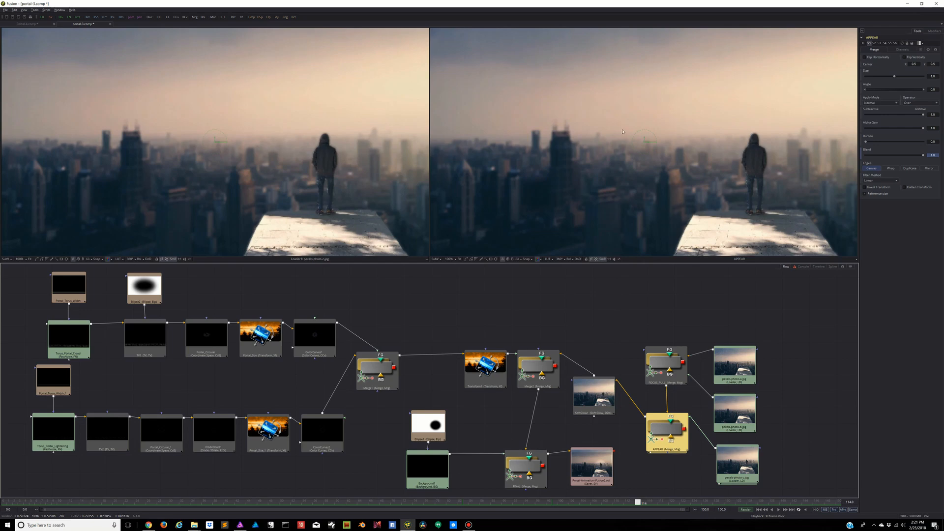
- Switch to the Portal-4 composition, show Merge2 in the second viewer and play back the animation
left_click(27, 24)
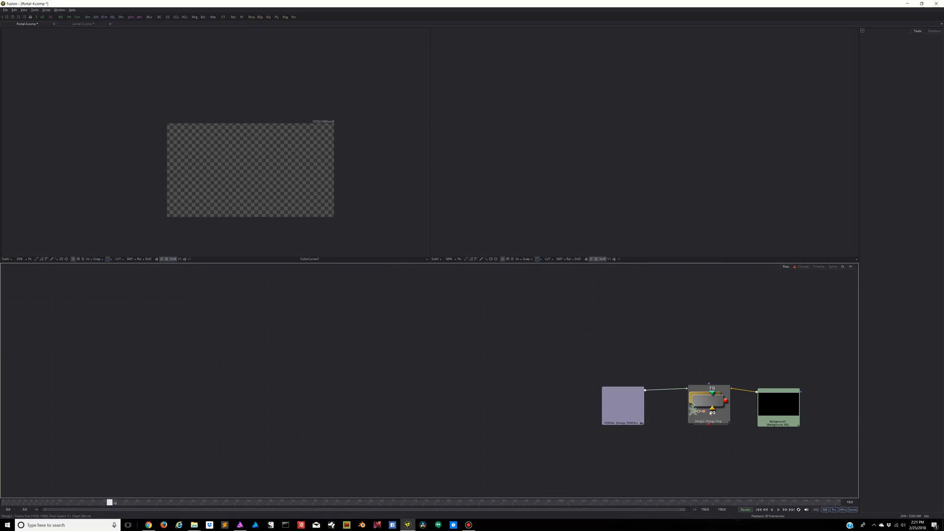
left_click(712, 413)
key("2")
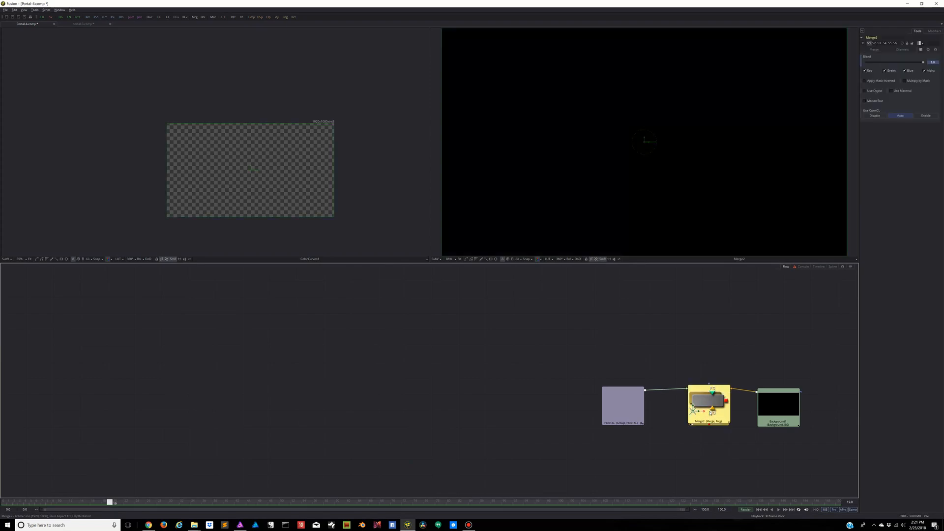
key("space")
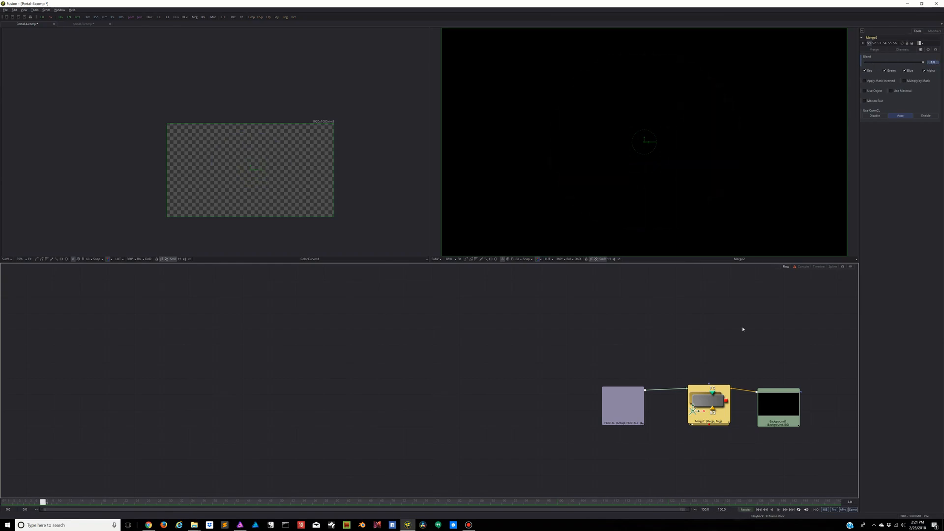
- Move the PORTAL group, Merge2 and Background1 to the far side of the flow and space them in a row
left_click_drag(556, 347, 821, 467)
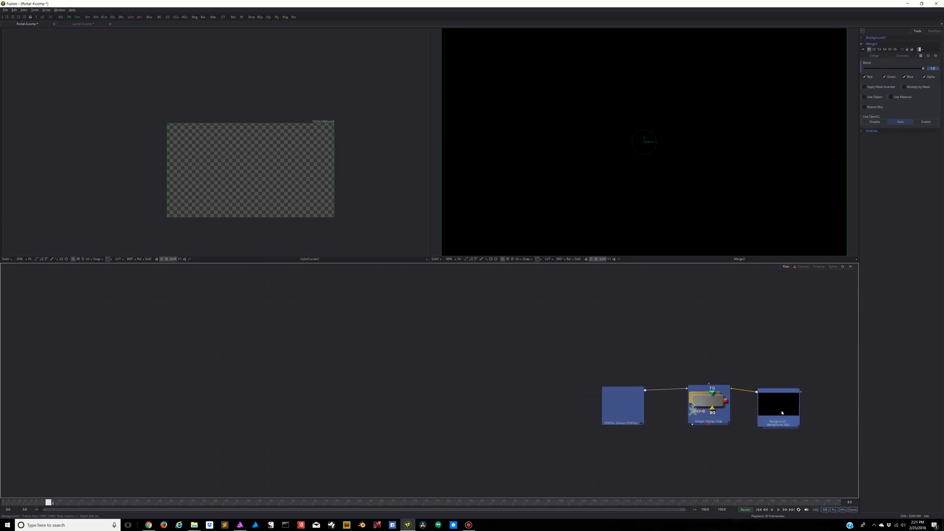
left_click_drag(782, 412, 360, 346)
left_click(316, 339)
left_click(388, 339)
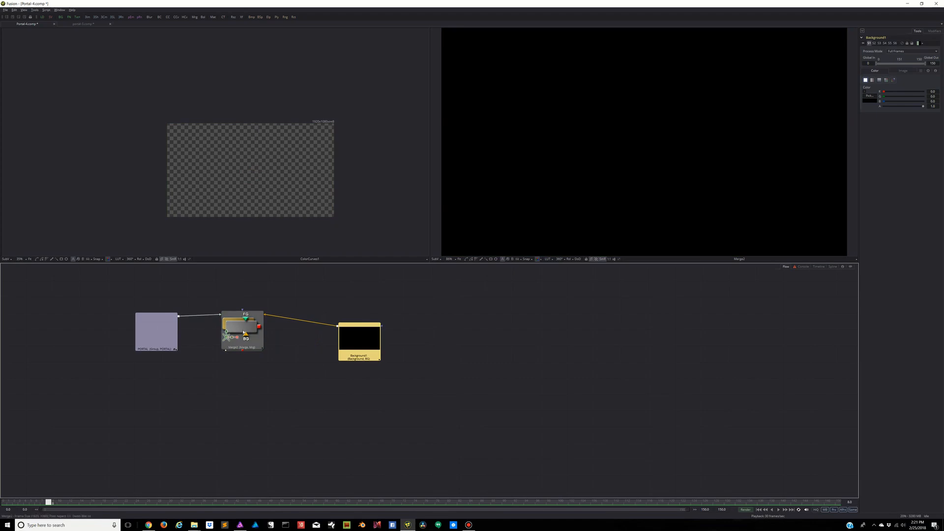
left_click_drag(244, 333, 286, 339)
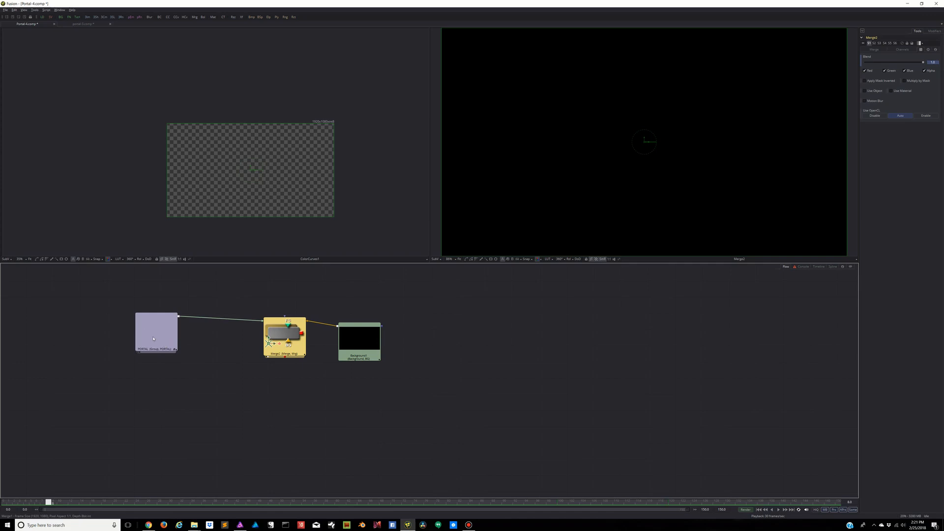
left_click_drag(153, 339, 152, 342)
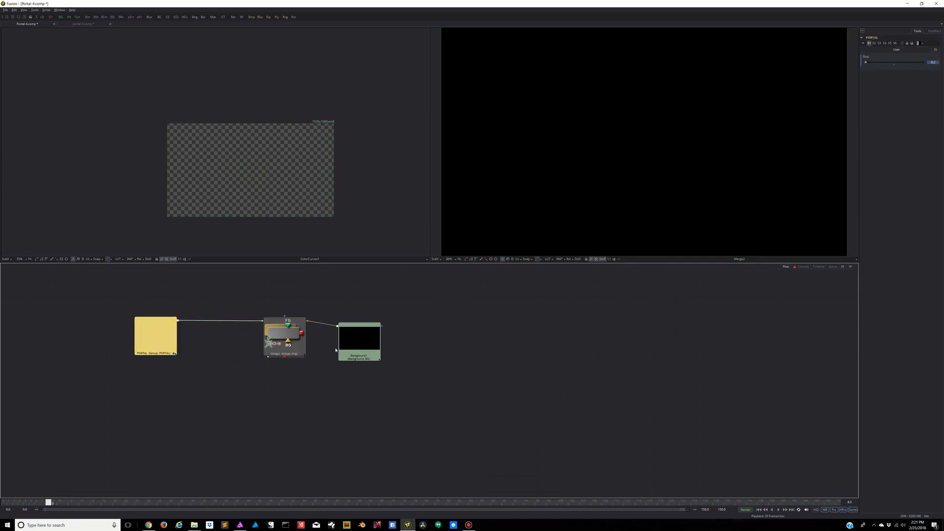
left_click_drag(360, 345, 391, 340)
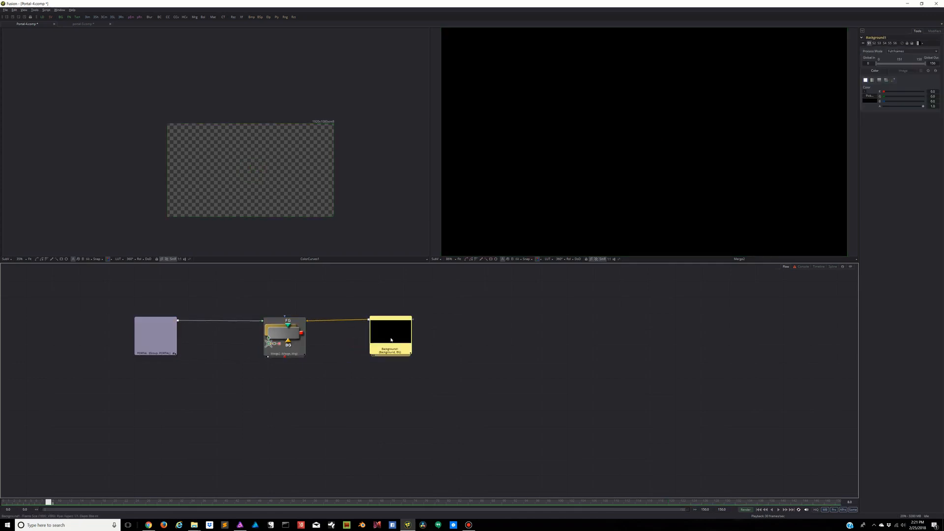
left_click(504, 337)
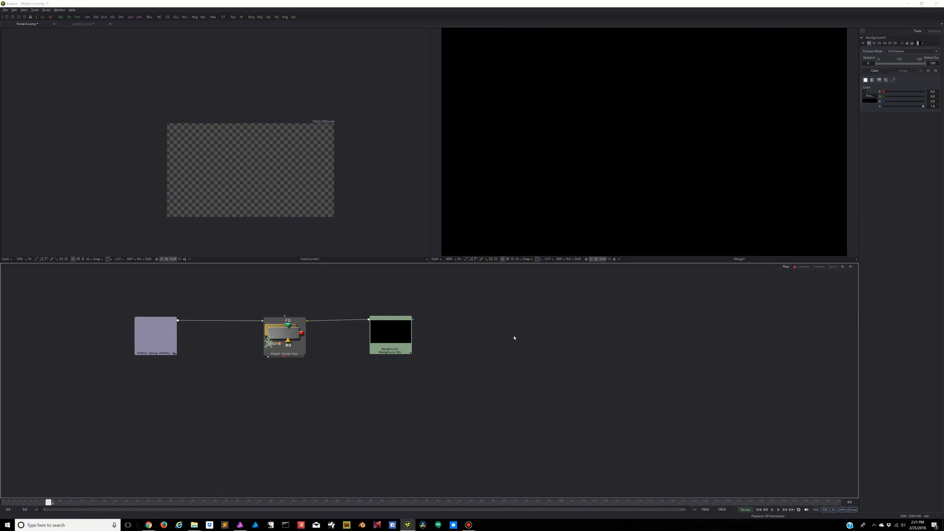
- Switch to File Explorer and preview pexels-photo-I.jpg, pexels-photo-II.jpg and pexels-photo-III.jpg in an enlarged preview pane
key("alt+Tab")
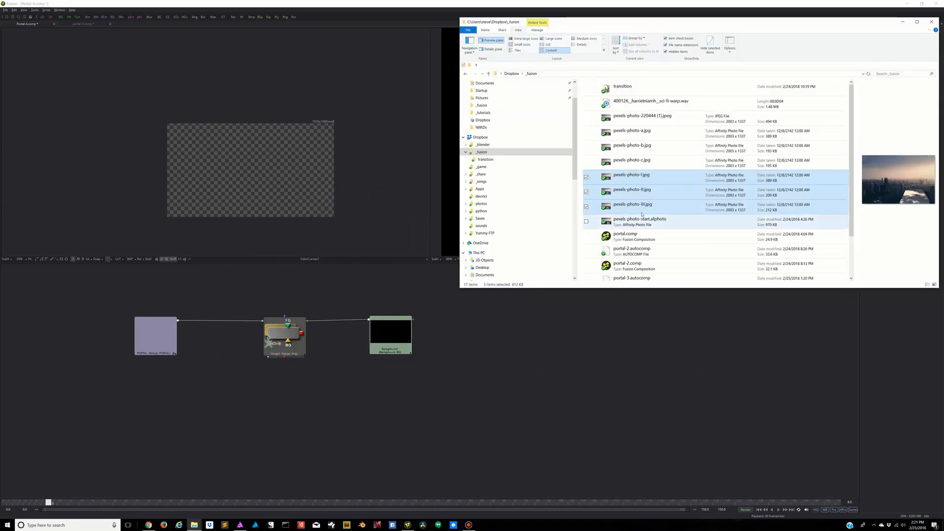
left_click(646, 182)
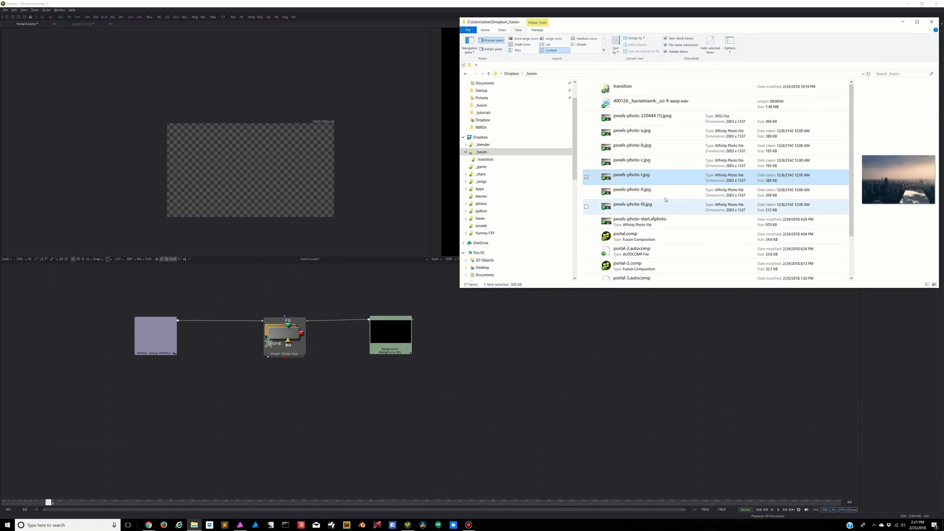
left_click(650, 192)
left_click_drag(855, 193, 742, 202)
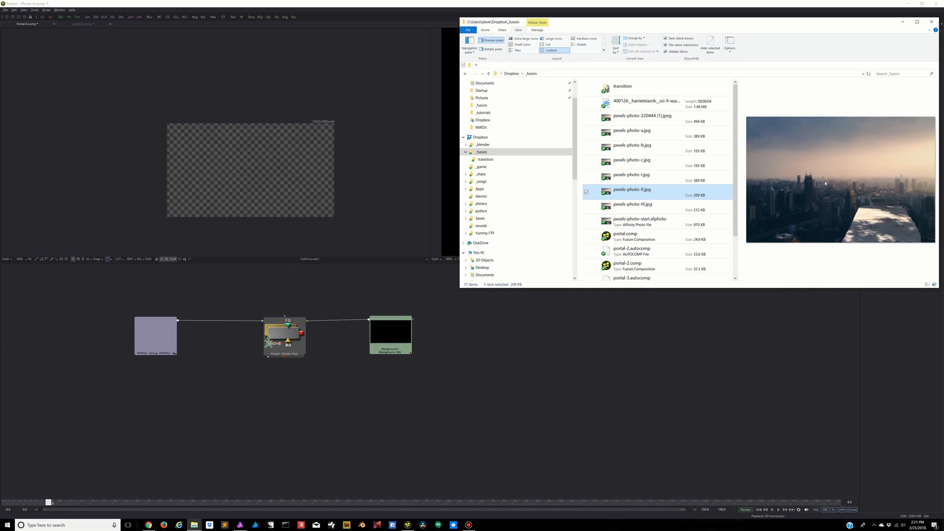
left_click(700, 212)
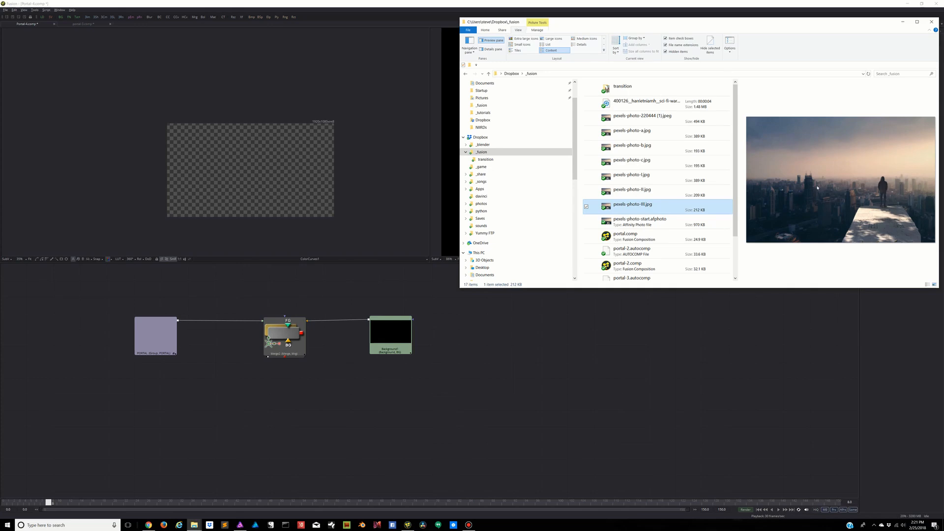
- Import pexels-photo-I.jpg, pexels-photo-II.jpg and pexels-photo-III.jpg together from File Explorer into Fusion's flow as loaders
left_click(640, 178)
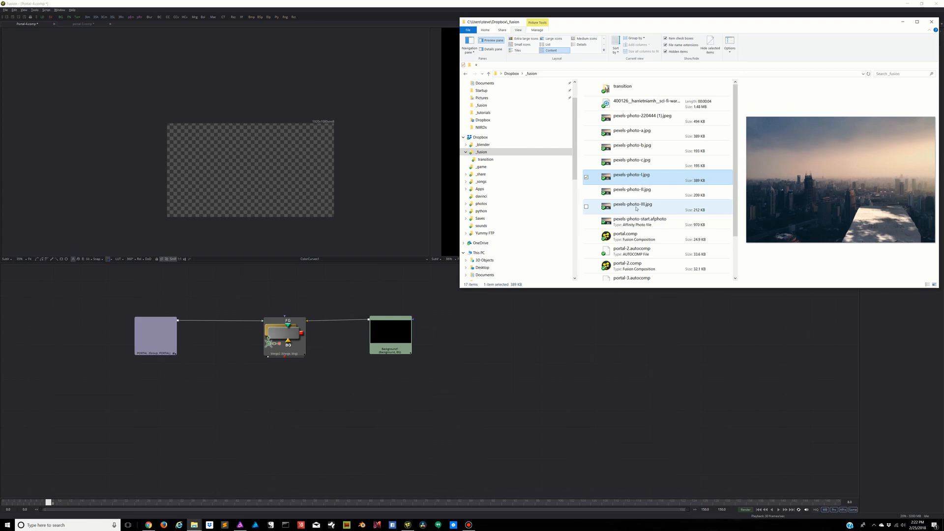
left_click(637, 208, "shift")
left_click_drag(637, 208, 620, 393)
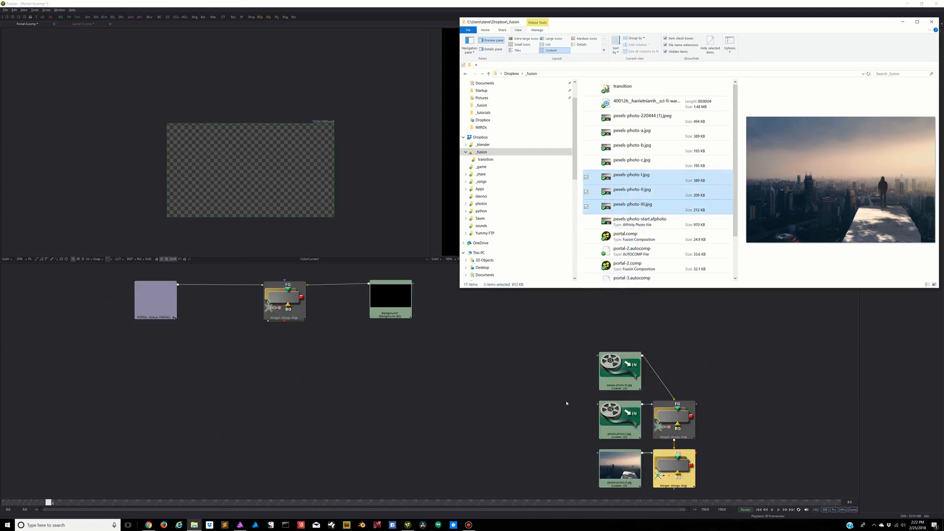
left_click(798, 349)
- Move the imported loaders and merges closer to the portal nodes, then place the three loaders on the opposite side of the merges
left_click_drag(534, 324, 720, 483)
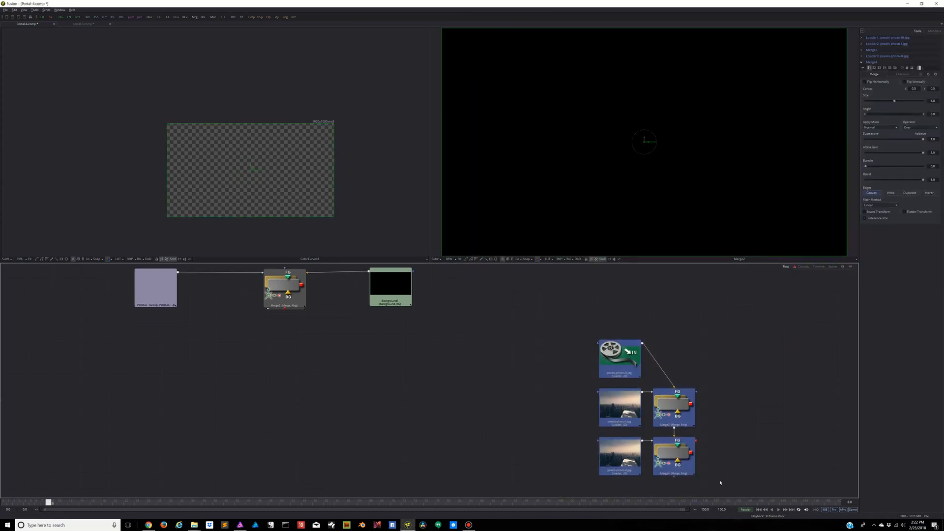
left_click_drag(674, 408, 550, 359)
left_click(631, 336)
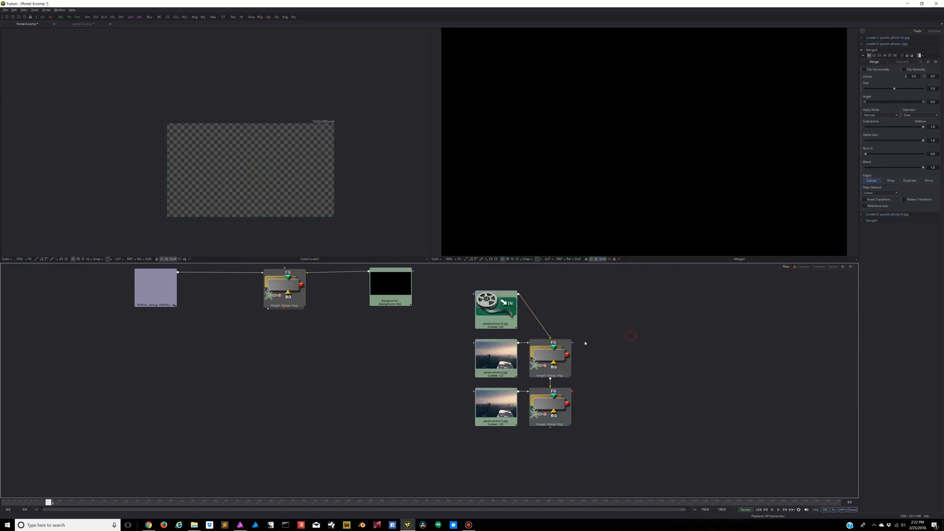
left_click_drag(455, 278, 525, 436)
left_click_drag(493, 367, 627, 368)
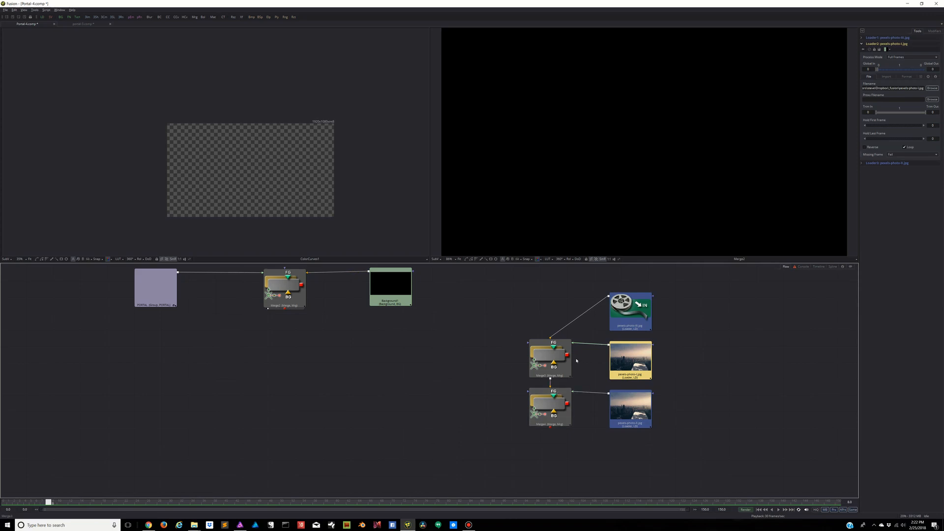
- Disconnect all three photo loaders from the two merges and move the lower merge slightly further down
left_click(575, 343)
left_click(576, 340)
left_click(581, 393)
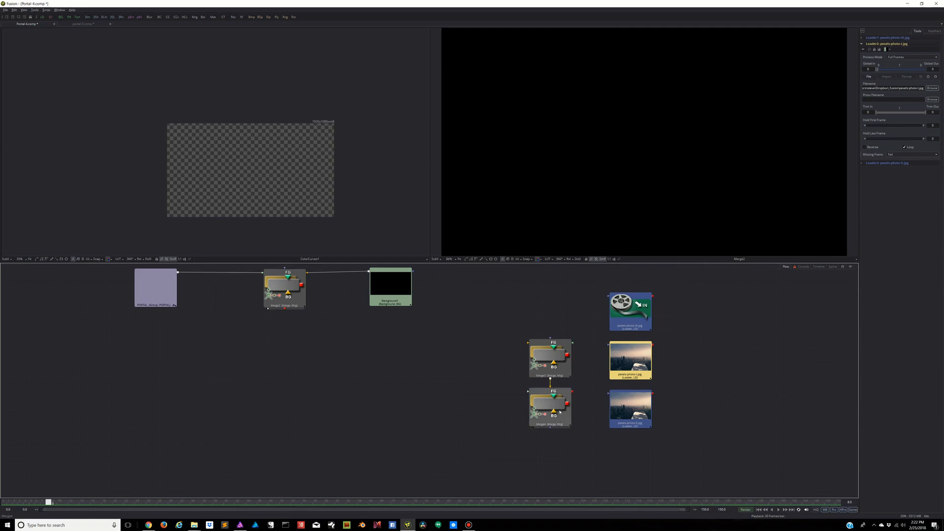
left_click_drag(546, 408, 542, 420)
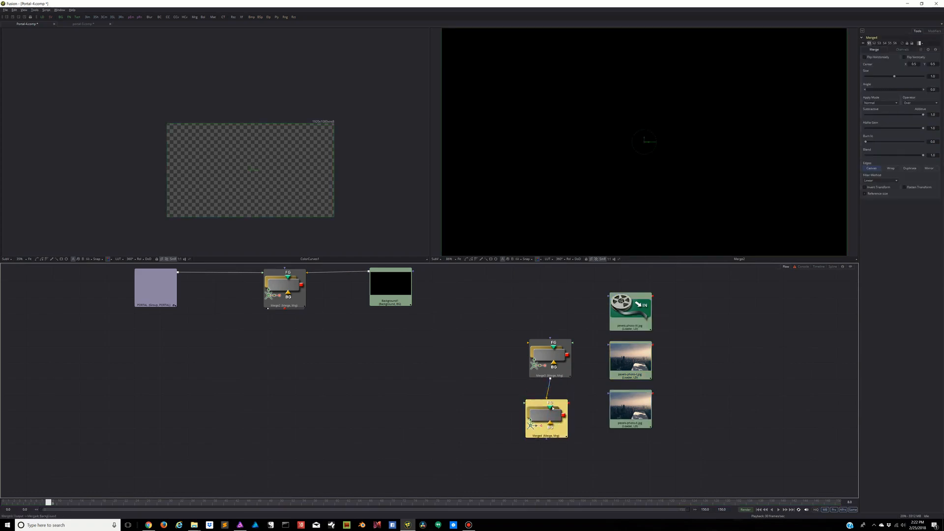
- Rename the upper of the two new merge nodes as FOCUS_PULL
left_click(554, 365)
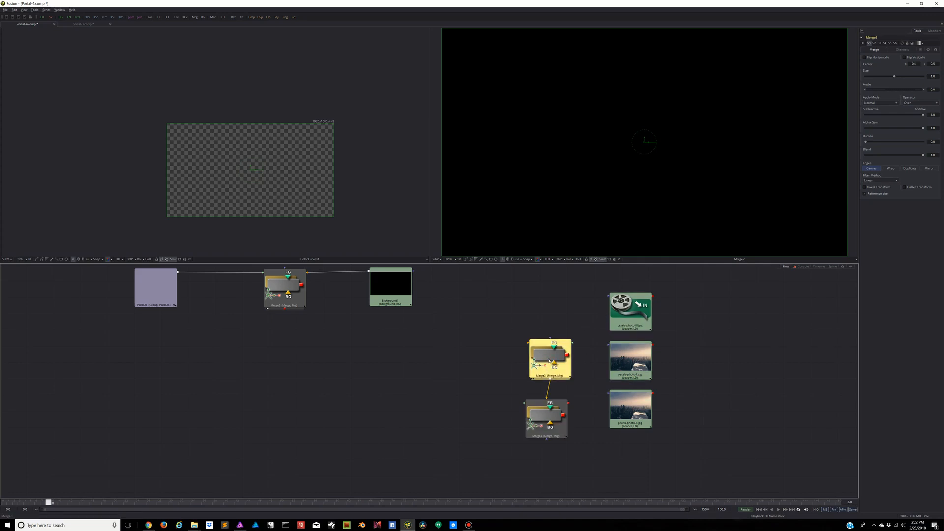
key("F2")
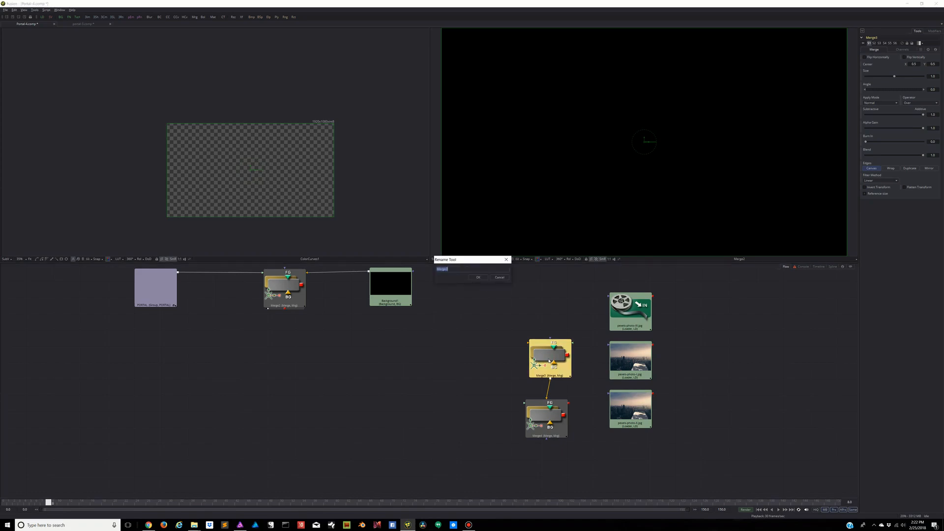
type("FOCUS_PULL")
key("Return")
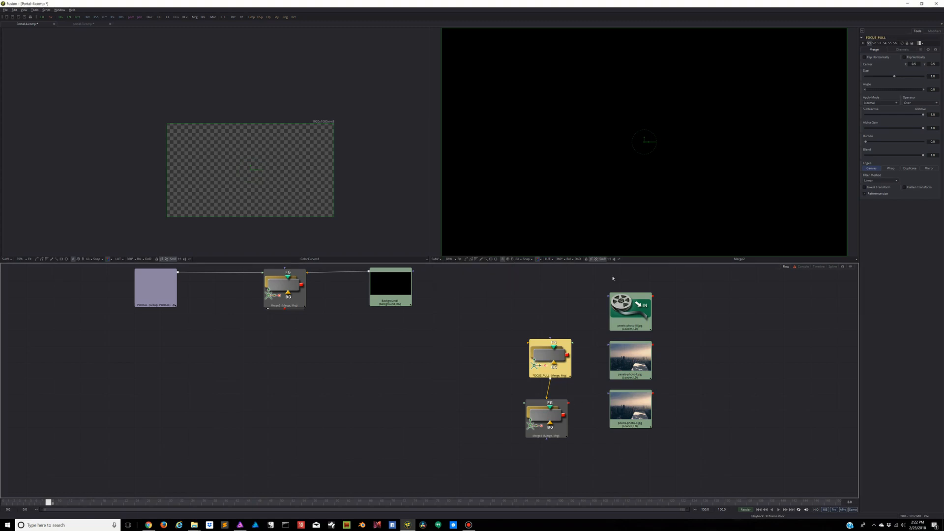
- Rearrange the photo loaders into a column ordered I, II, III from top to bottom
left_click_drag(634, 319, 696, 369)
left_click(641, 306)
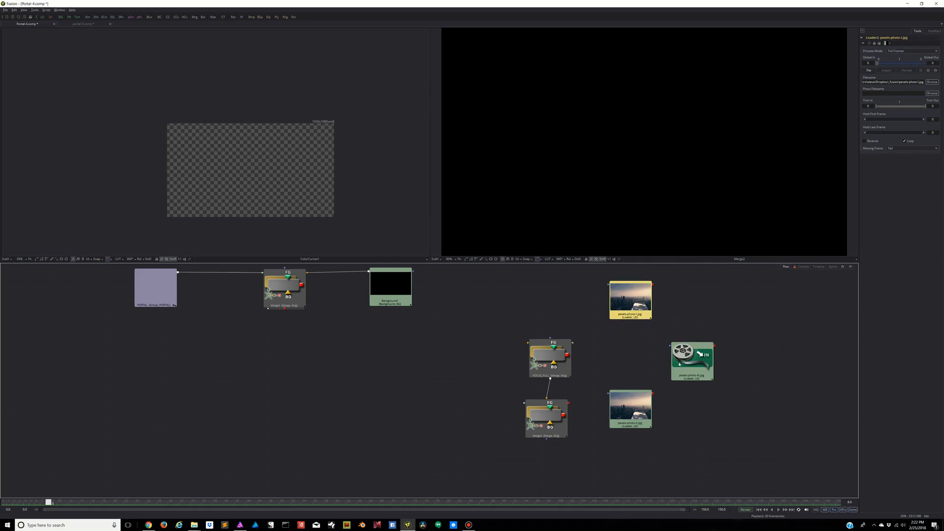
mouse_move(637, 413)
left_mouse_down()
mouse_move(637, 364)
mouse_move(628, 425)
left_mouse_up()
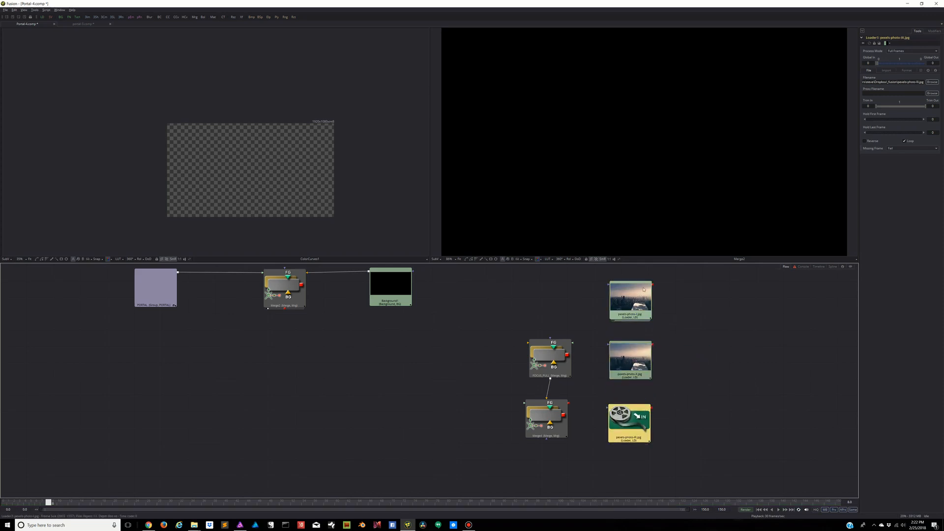
- Connect photo I as the background and photo II as the foreground of FOCUS_PULL, and show that merge in the second viewer
left_click_drag(653, 285, 578, 343)
left_click_drag(554, 357, 552, 357)
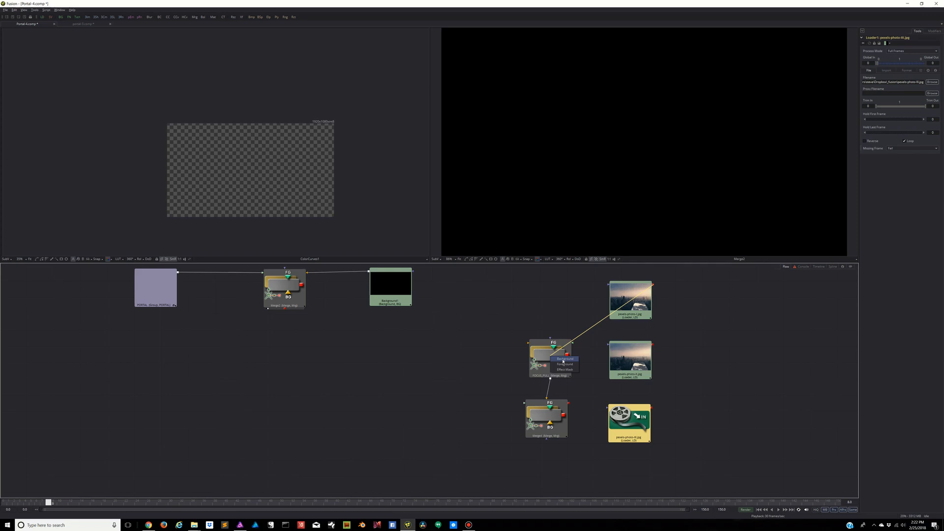
left_click(564, 360)
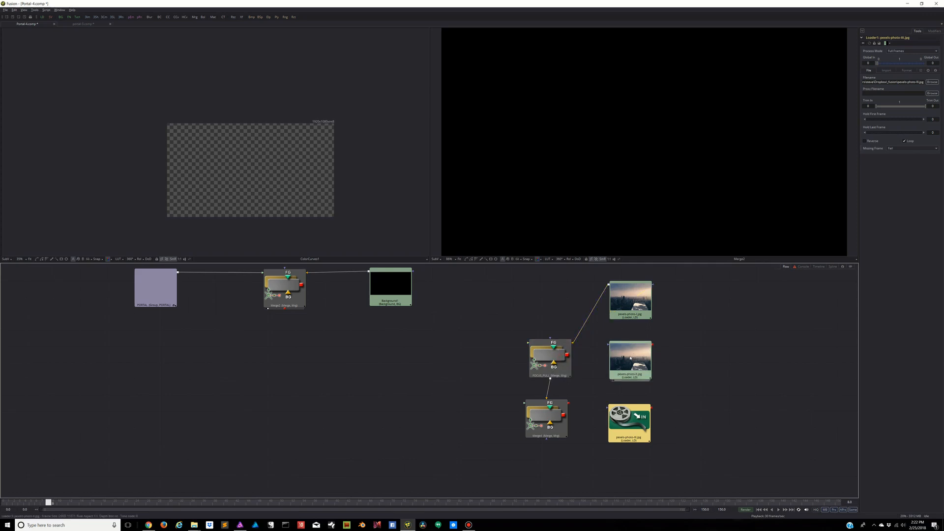
left_click_drag(652, 345, 560, 363)
left_click(572, 370)
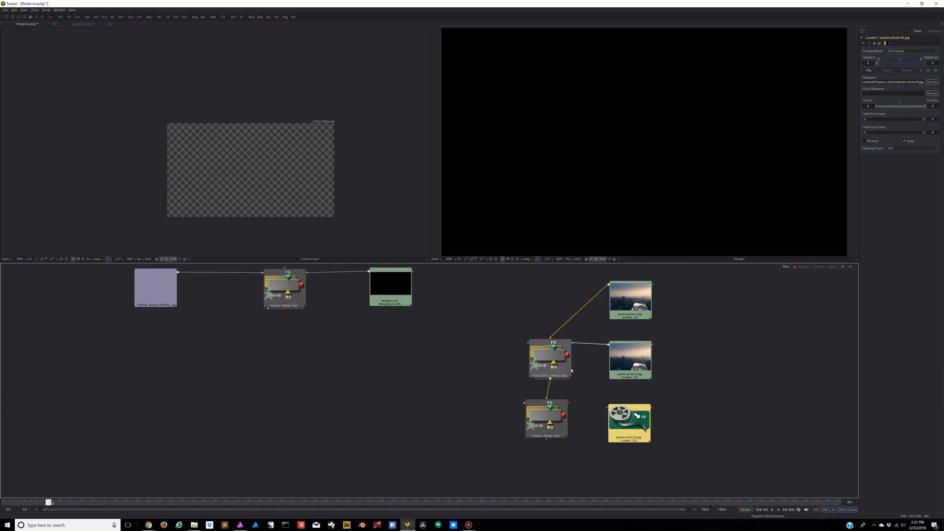
left_click(539, 358)
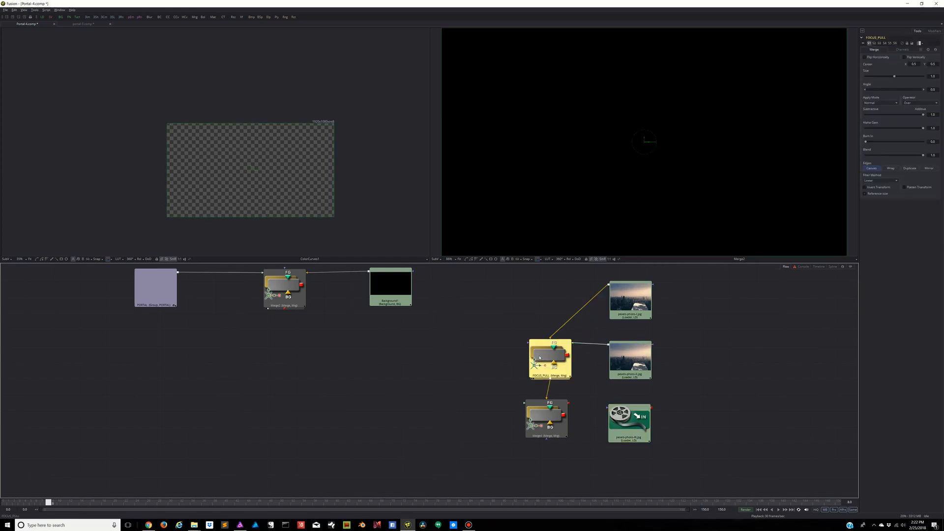
key("2")
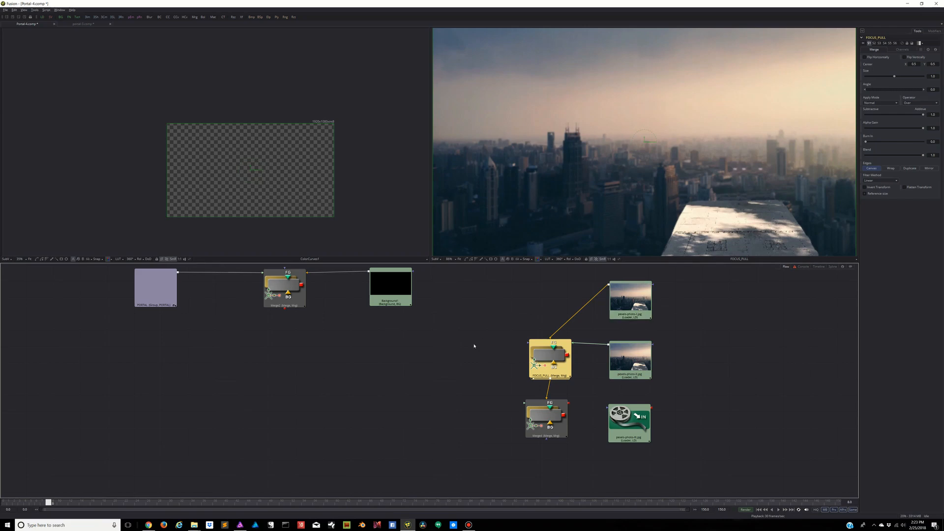
- Shift Merge2, Background1 and the PORTAL group slightly downward in the flow, keeping them in a row
left_click_drag(284, 290, 287, 305)
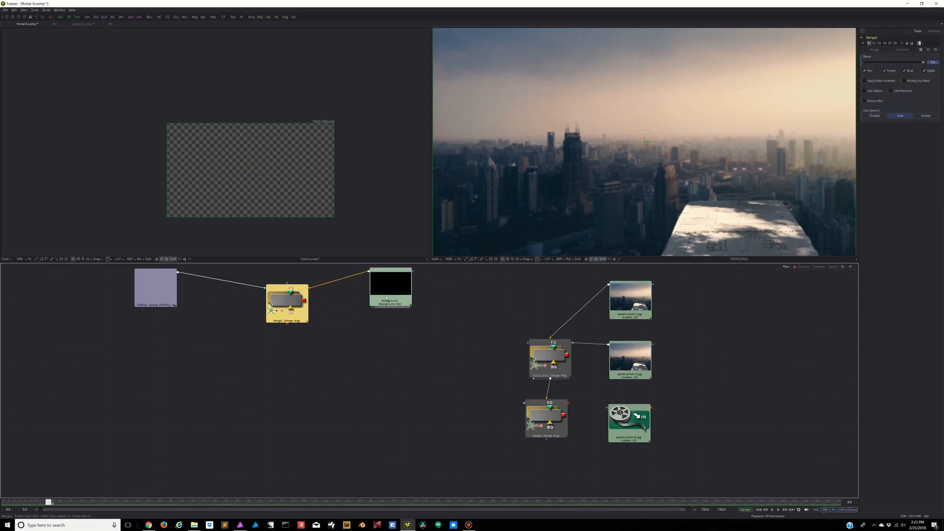
left_click_drag(388, 294, 388, 308)
left_click_drag(168, 295, 175, 314)
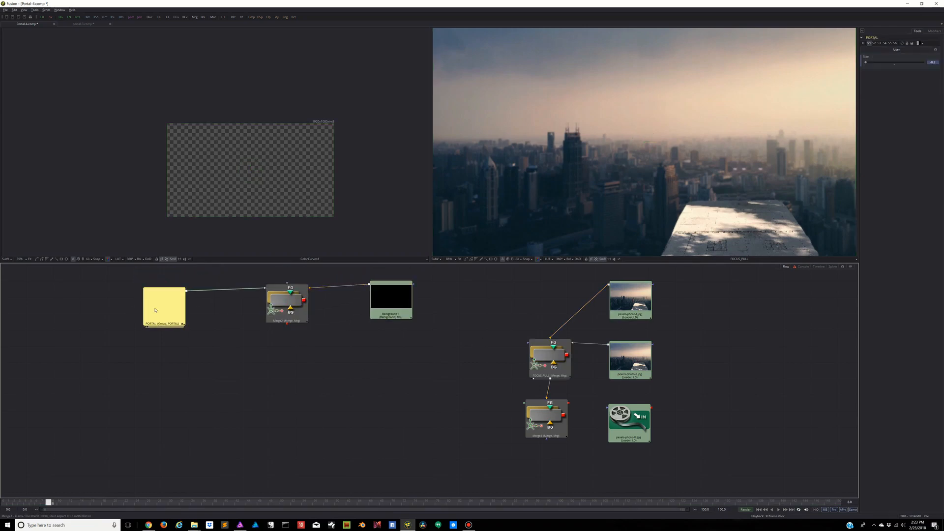
- Show Merge2 in the first viewer and play the portal animation, leaving the playhead at frame 60
left_click(292, 315)
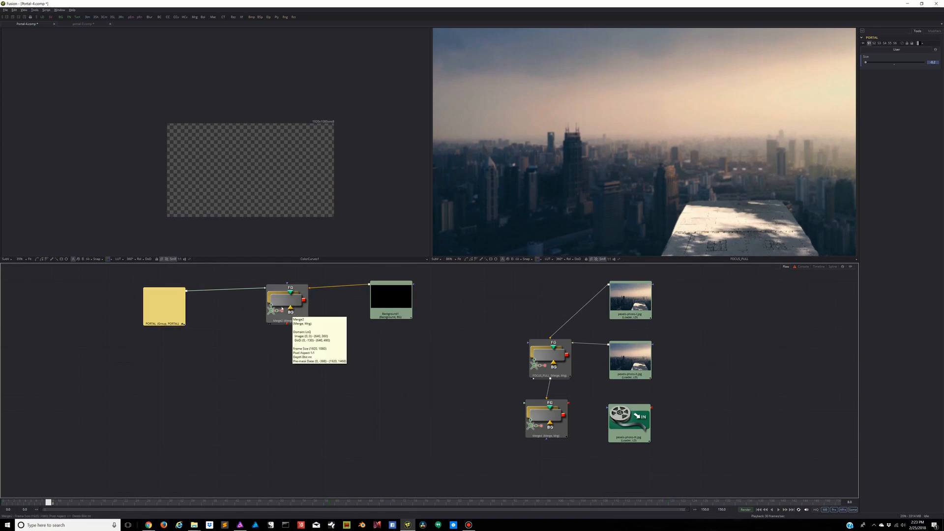
left_click(363, 305)
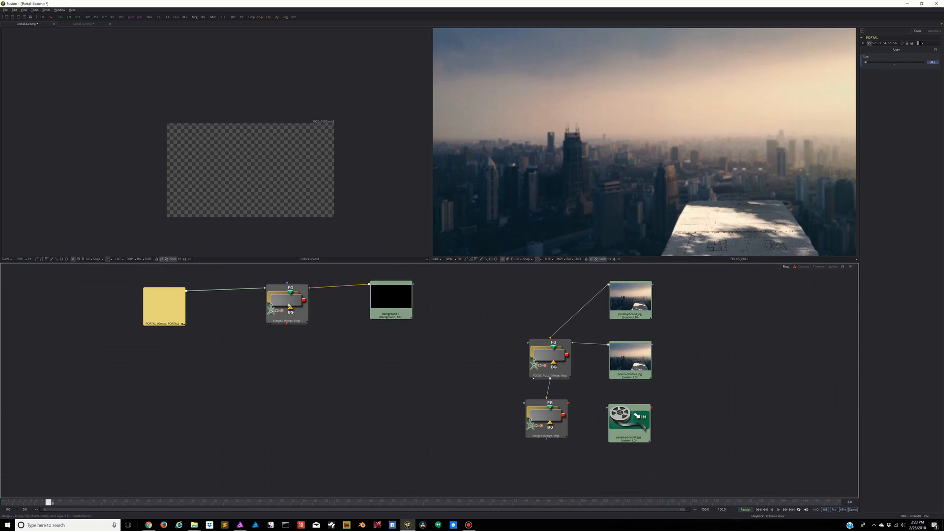
left_click(289, 305)
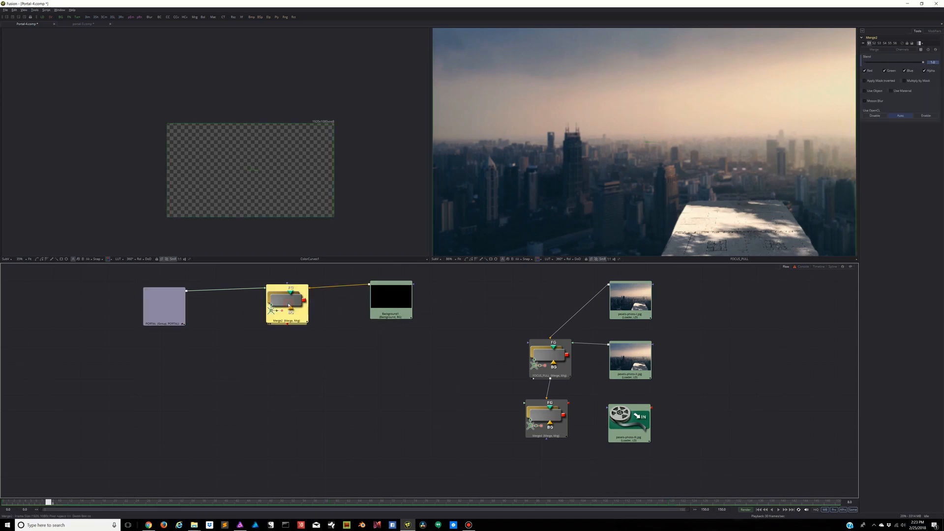
left_click(269, 323)
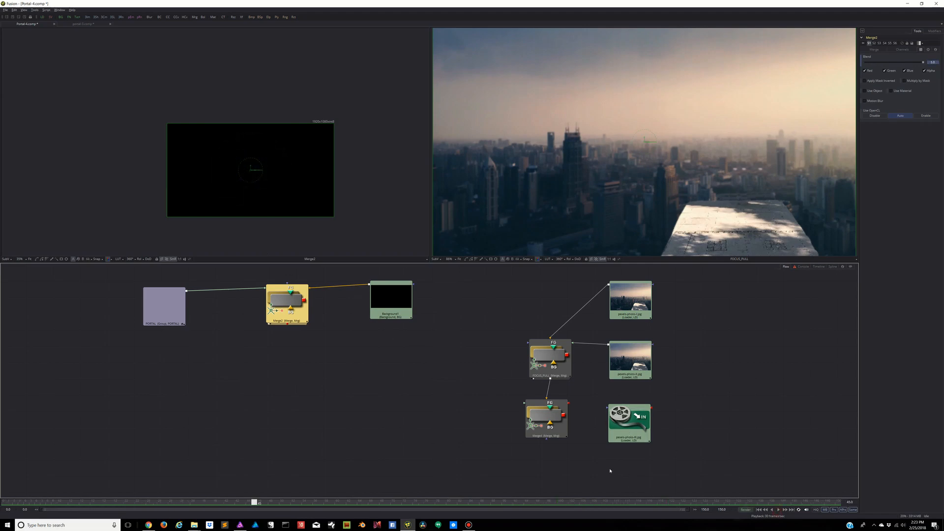
key("space")
left_click_drag(254, 503, 339, 506)
- Try out the Blend value of FOCUS_PULL between its extremes and set it to 0.0
left_click(541, 356)
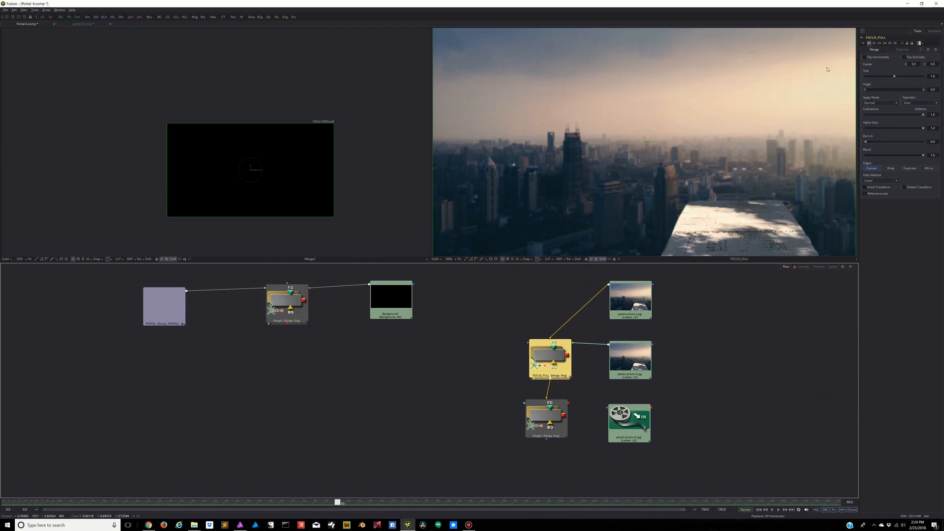
left_click(921, 50)
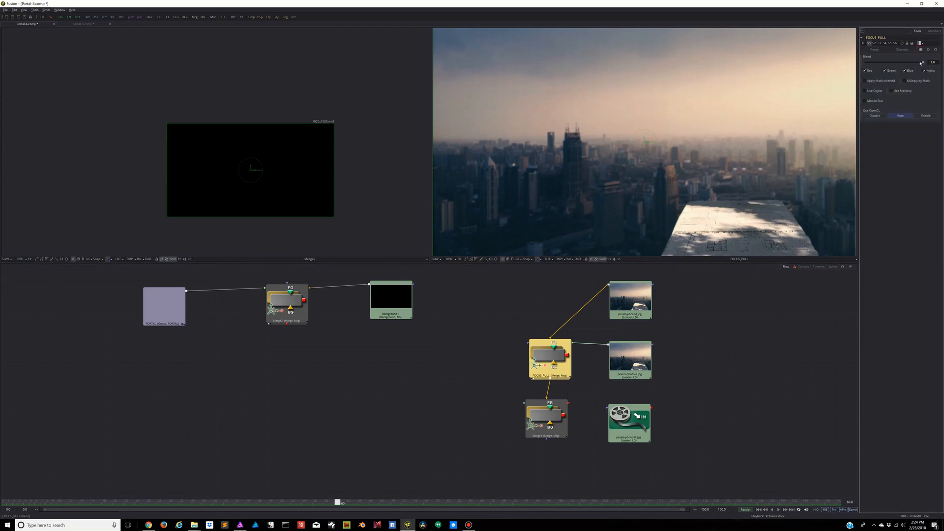
left_click_drag(923, 64, 864, 64)
left_click_drag(868, 63, 902, 57)
left_click_drag(922, 62, 852, 67)
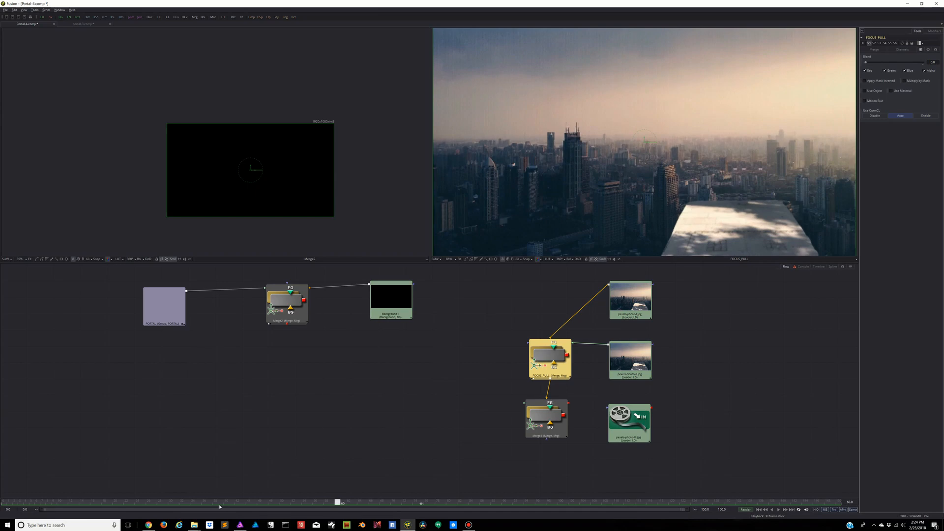
- Keyframe the Blend of FOCUS_PULL from 0.0 at frame 30 to 1.0 at frame 50
left_click(172, 502)
scroll(796, 77, "down", 1)
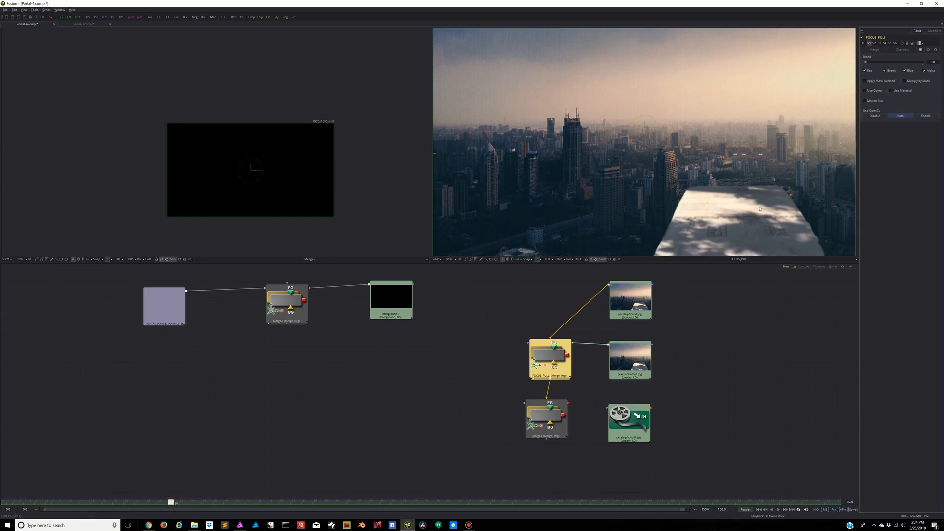
left_click(861, 62)
left_click_drag(170, 502, 282, 498)
left_click_drag(867, 63, 929, 60)
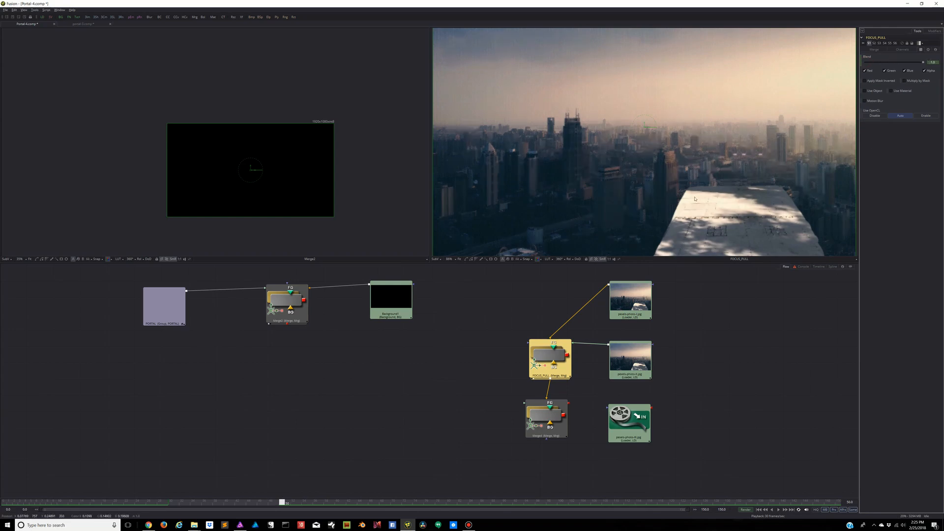
- Scrub and play the timeline to check the focus pull together with the portal animation
left_click_drag(282, 502, 190, 502)
left_click_drag(113, 523, 7, 515)
left_click(778, 510)
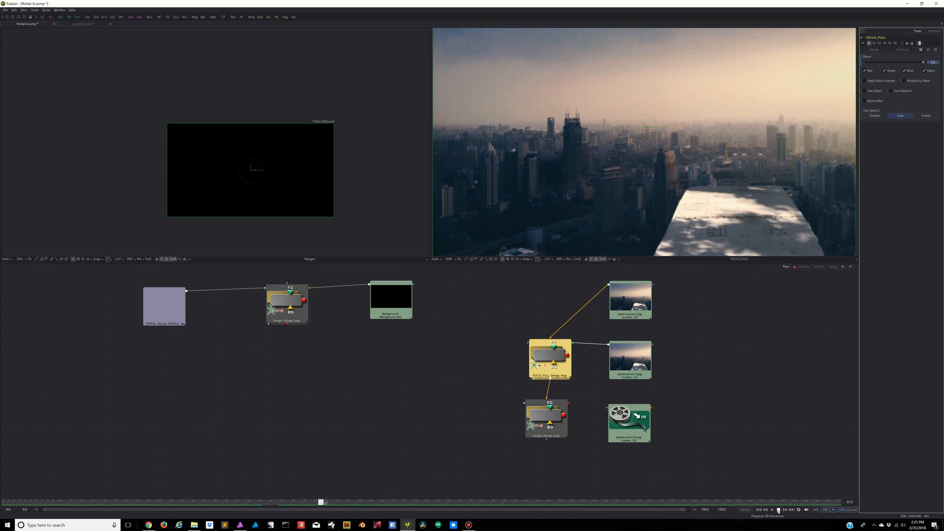
left_click(778, 511)
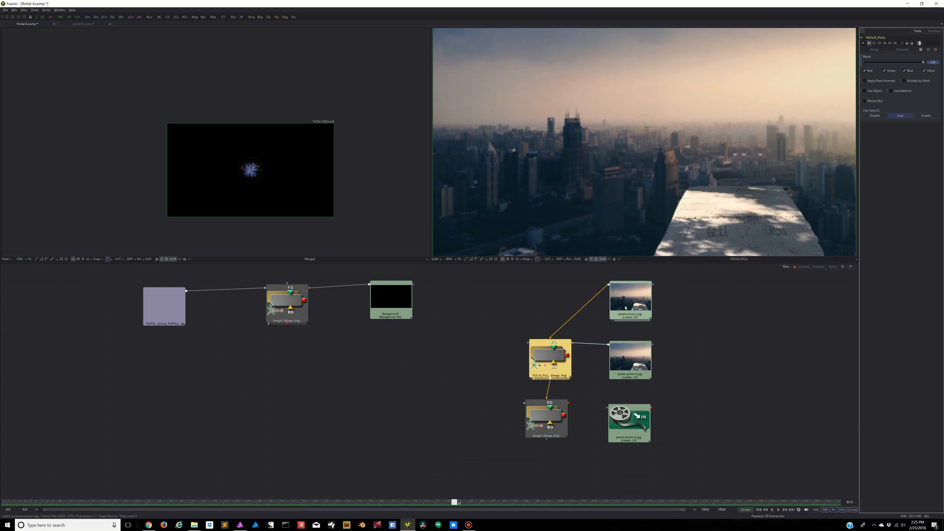
- Move the loaders of photos I and II farther from FOCUS_PULL, and shift the connected second merge to its lower left
left_click_drag(641, 308, 679, 310)
left_click_drag(628, 361, 664, 362)
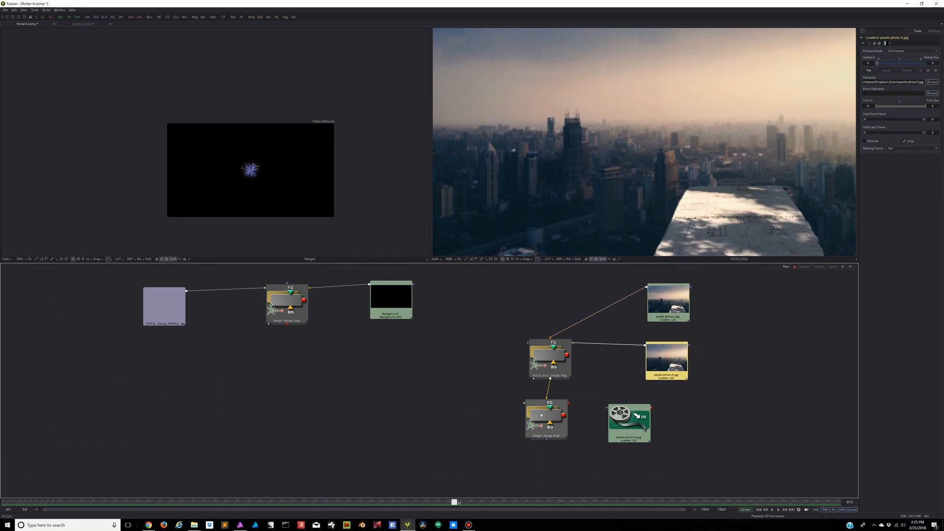
left_click_drag(542, 416, 545, 415)
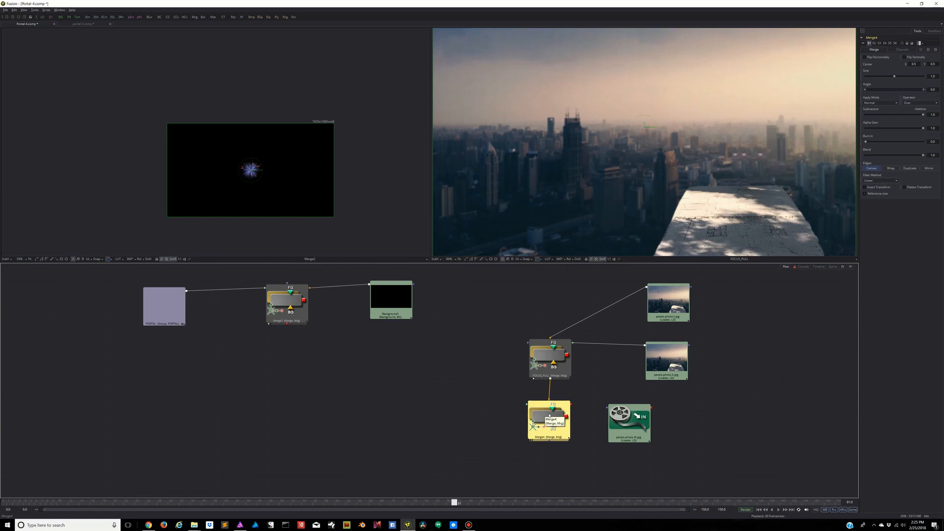
left_click_drag(549, 415, 472, 398)
- Delete the black Background1 node that feeds Merge2
left_click_drag(383, 298, 387, 327)
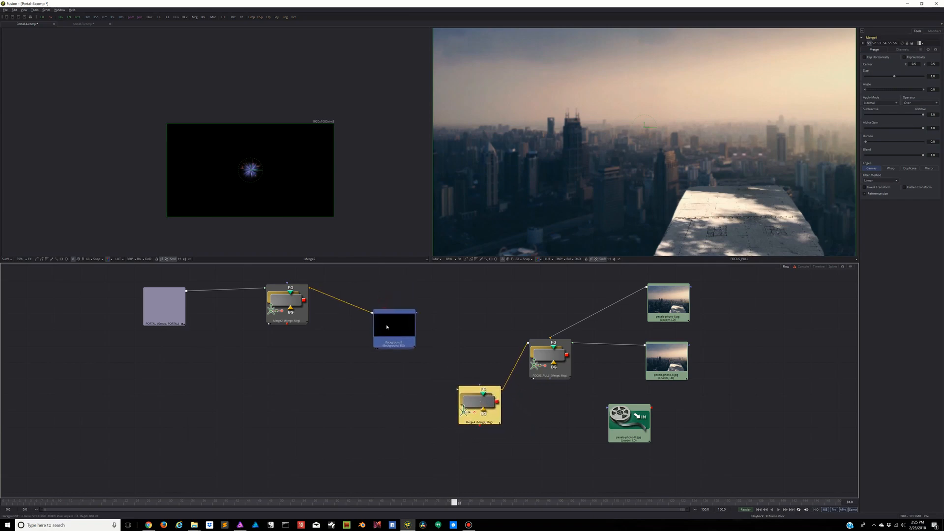
left_click(390, 325)
key("Delete")
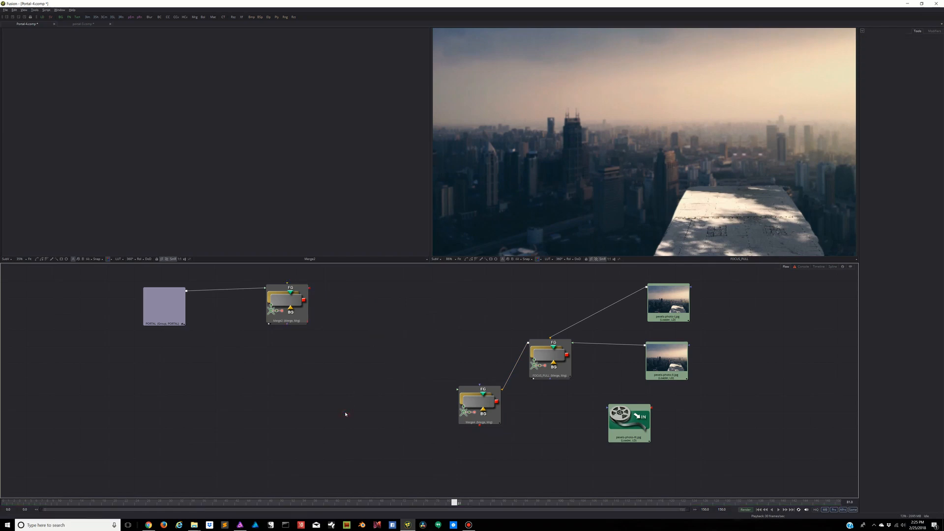
- Move Merge2 closer to the merge fed by FOCUS_PULL and connect that merge's output as the background of Merge2
left_click_drag(300, 321, 374, 388)
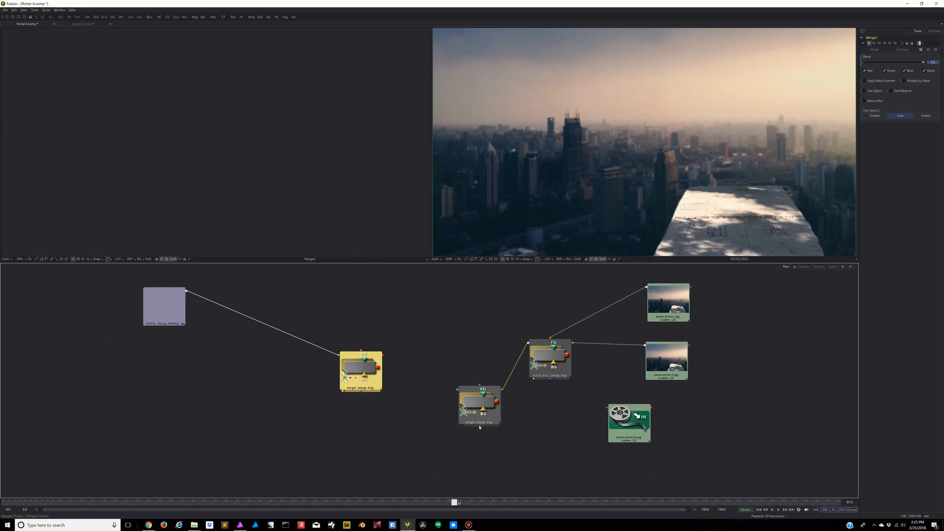
left_click_drag(480, 426, 377, 378)
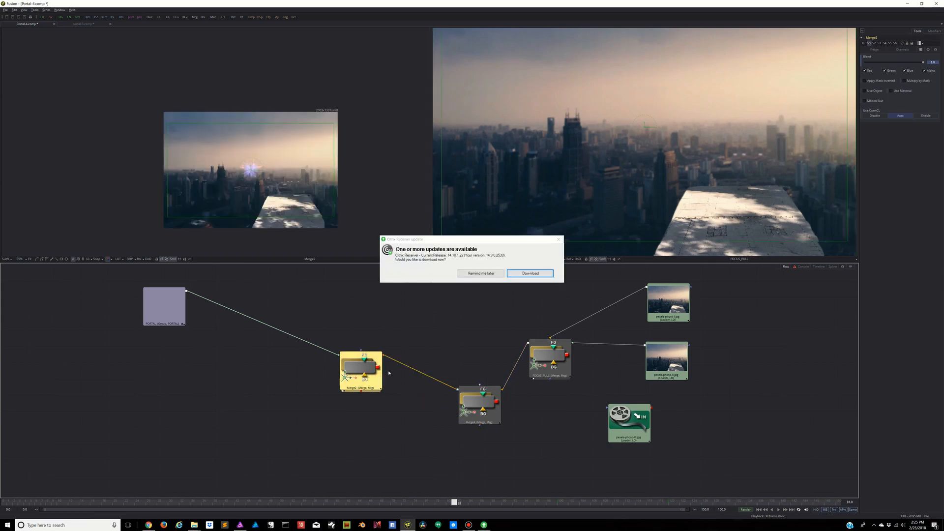
left_click(558, 239)
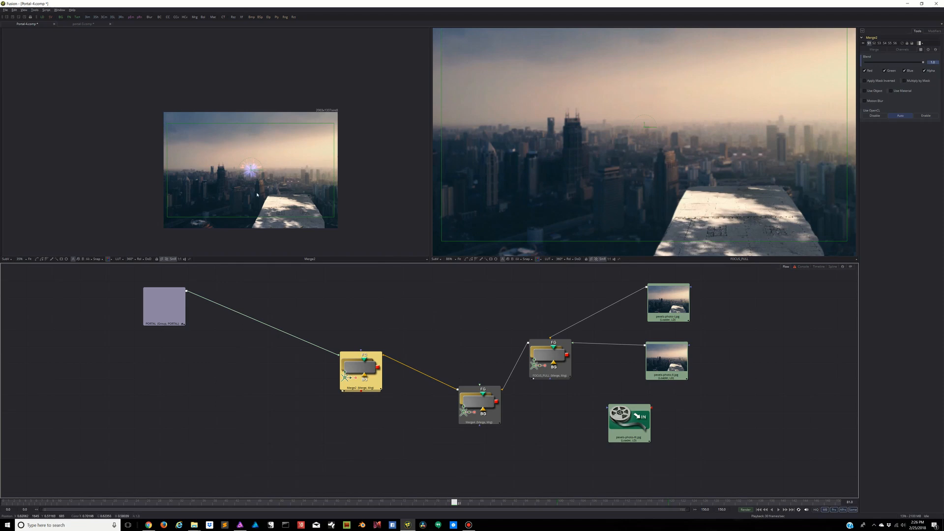
- Fit the composite in the first viewer and play it from the first frame
left_click(30, 259)
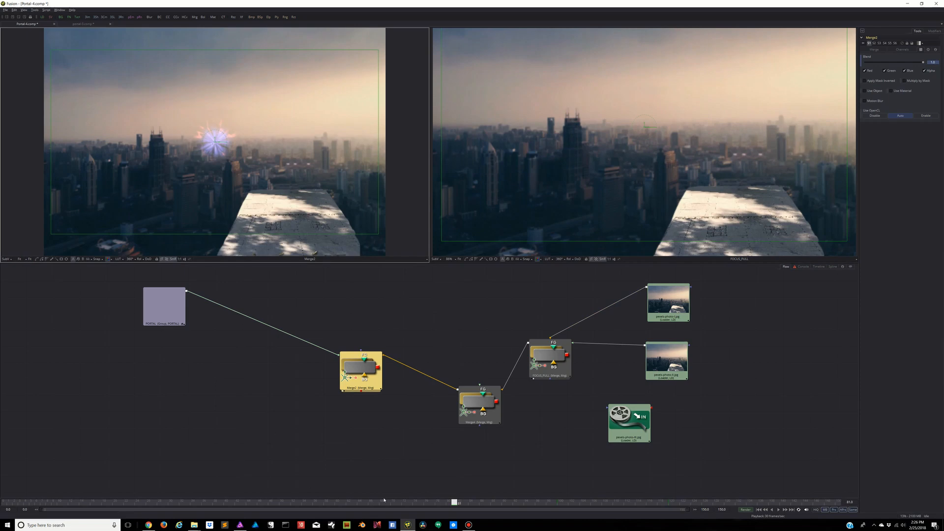
left_click(759, 510)
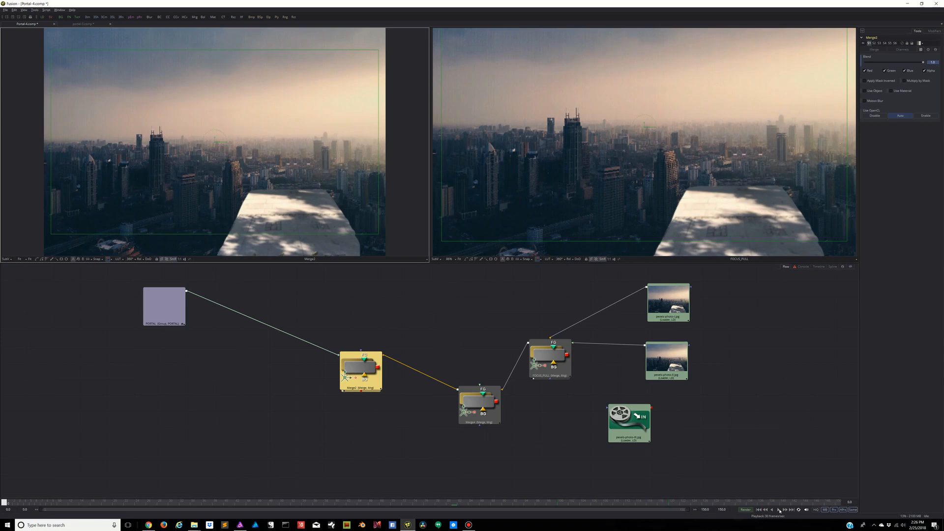
left_click(779, 510)
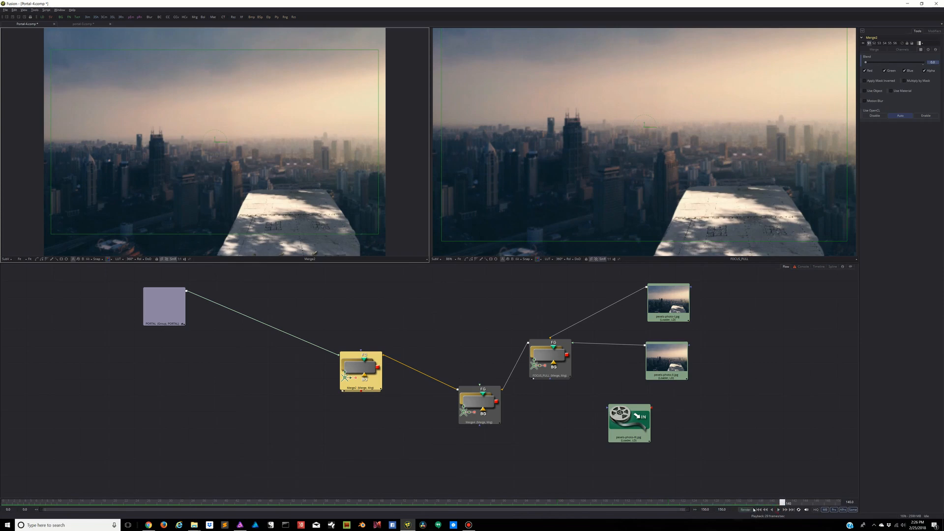
- Lower PORTAL and Merge2 in the flow, and add a new merge directly below Merge2 with Merge2's output as its background
left_click_drag(146, 308, 151, 370)
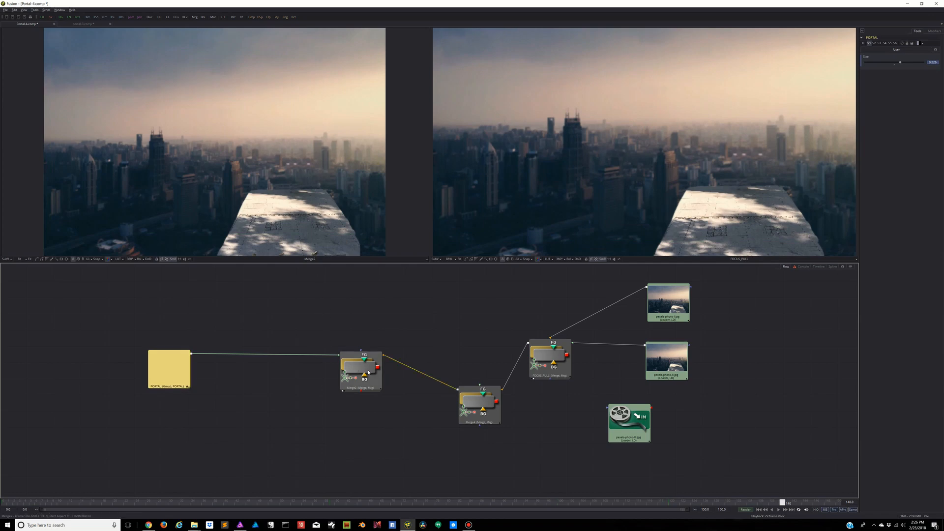
left_click_drag(369, 373, 319, 408)
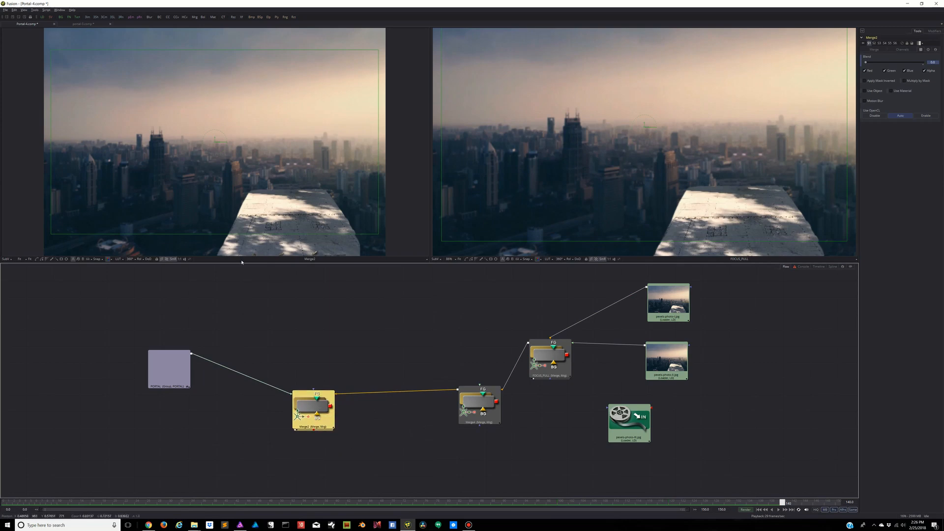
left_click(275, 307)
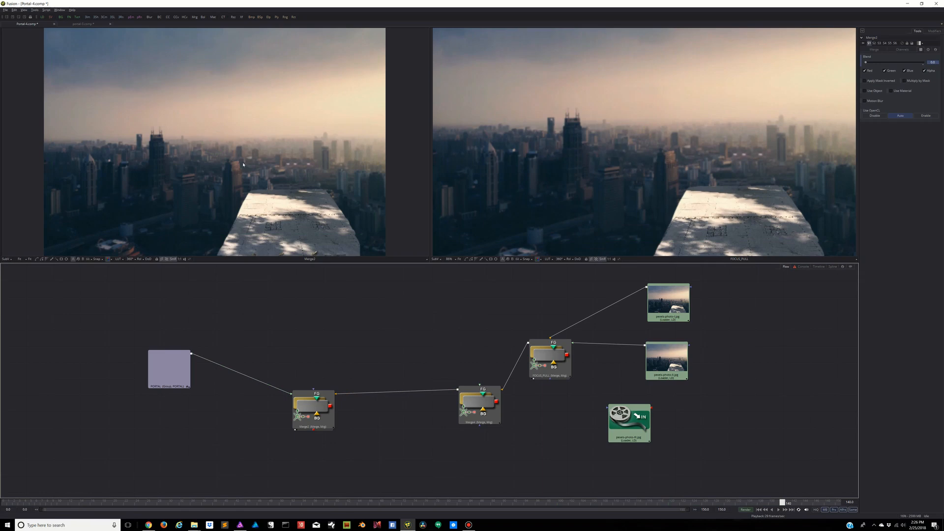
left_click(194, 17)
left_click_drag(276, 323, 388, 456)
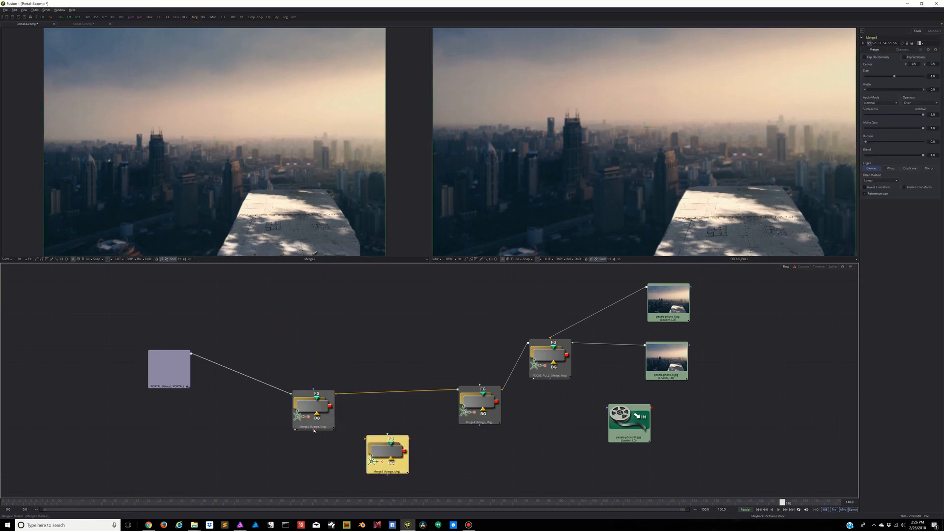
left_click_drag(313, 430, 305, 469)
left_click(393, 454)
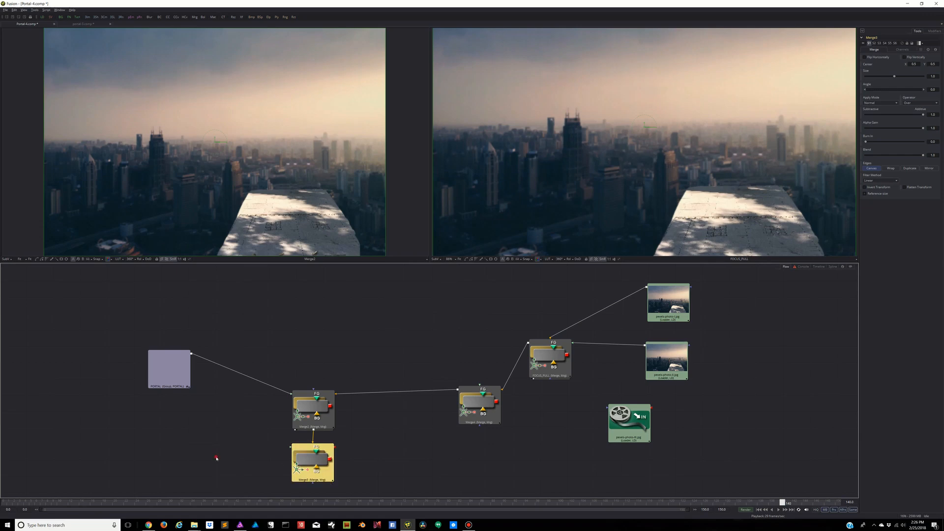
- Add a black Background node as the foreground of the new merge, and show that merge in the first viewer
left_click(60, 18)
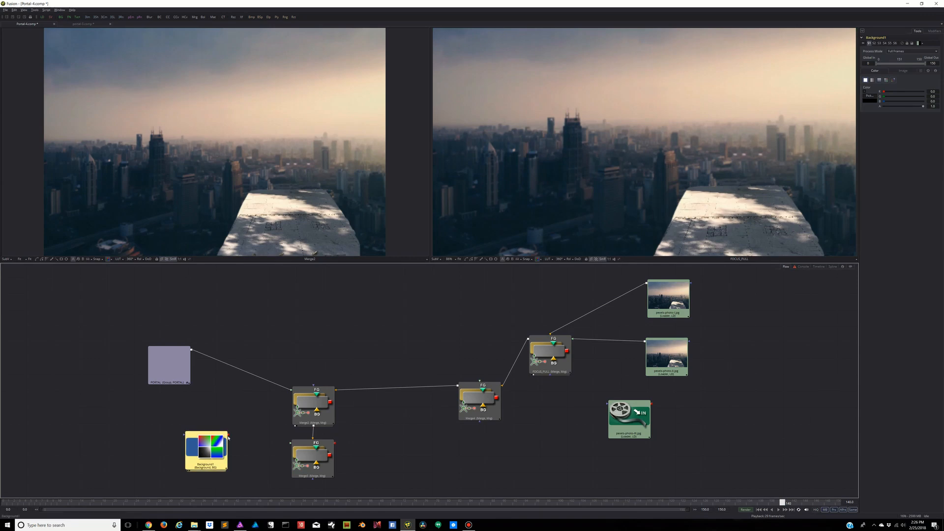
left_click_drag(228, 435, 309, 460)
left_click(312, 456)
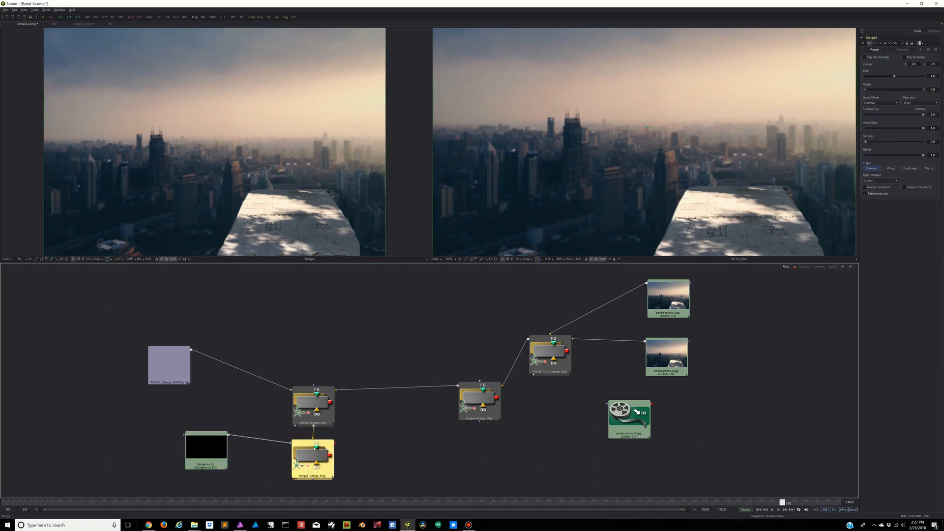
key("1")
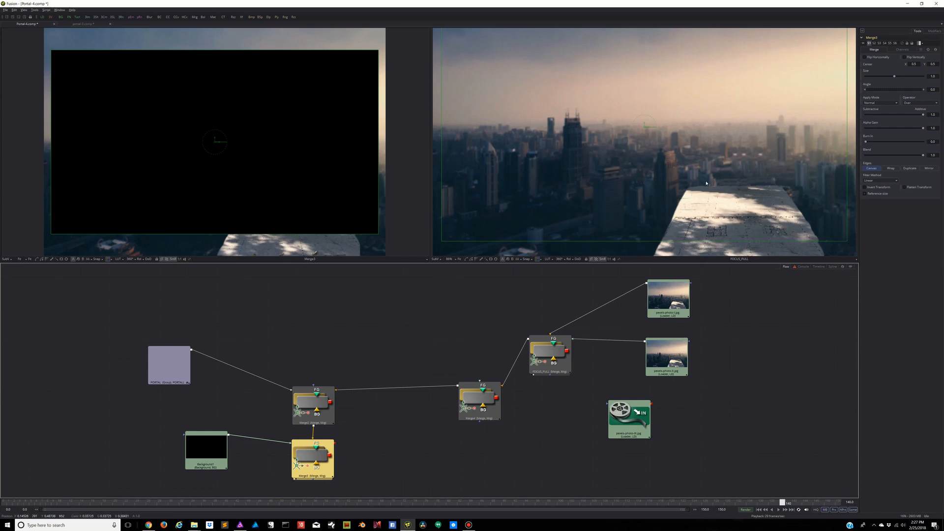
scroll(706, 181, "up", 1)
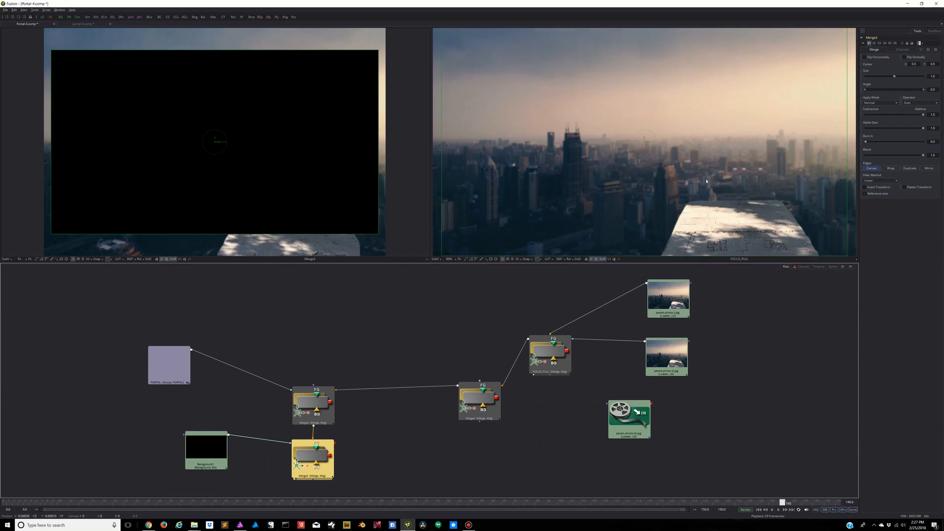
left_click(458, 259)
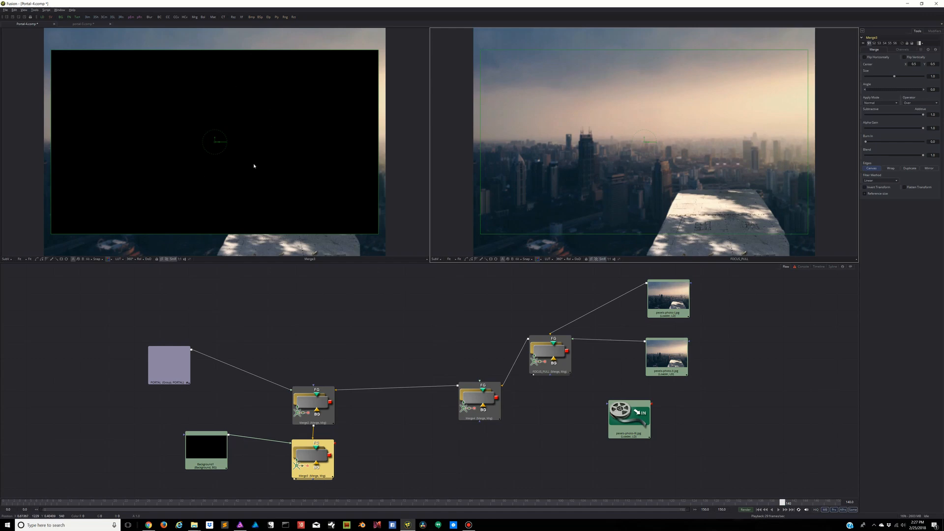
- Place the new Background beside its merge, rename it as vignette, and give it an ellipse mask
left_click_drag(206, 451, 248, 458)
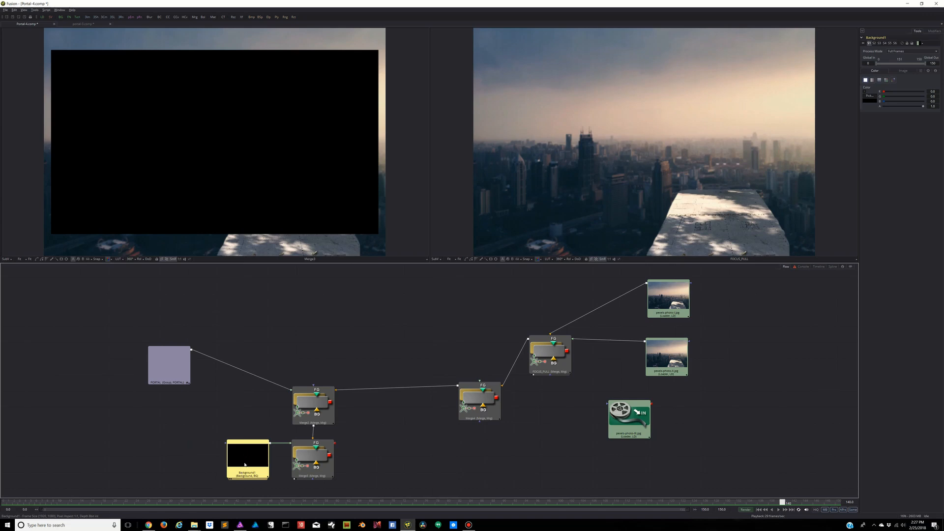
key("F2")
type("vignette")
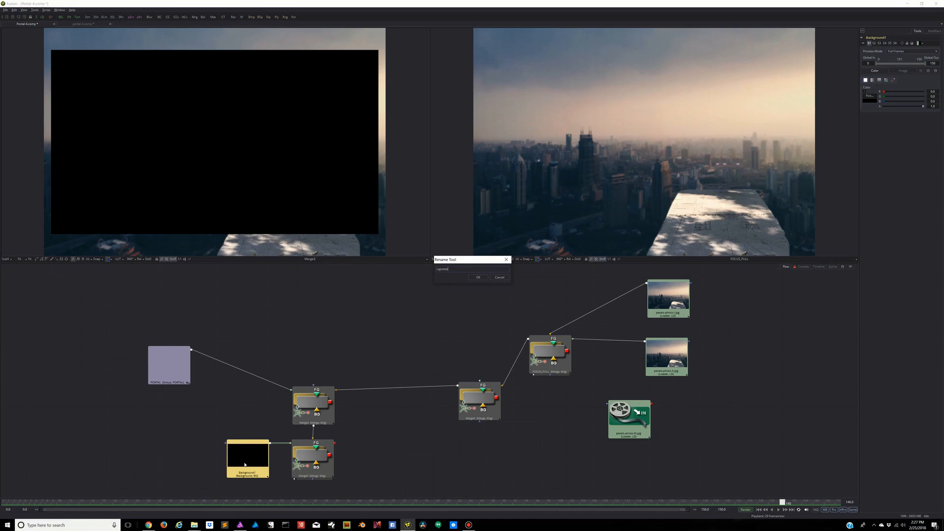
key("Return")
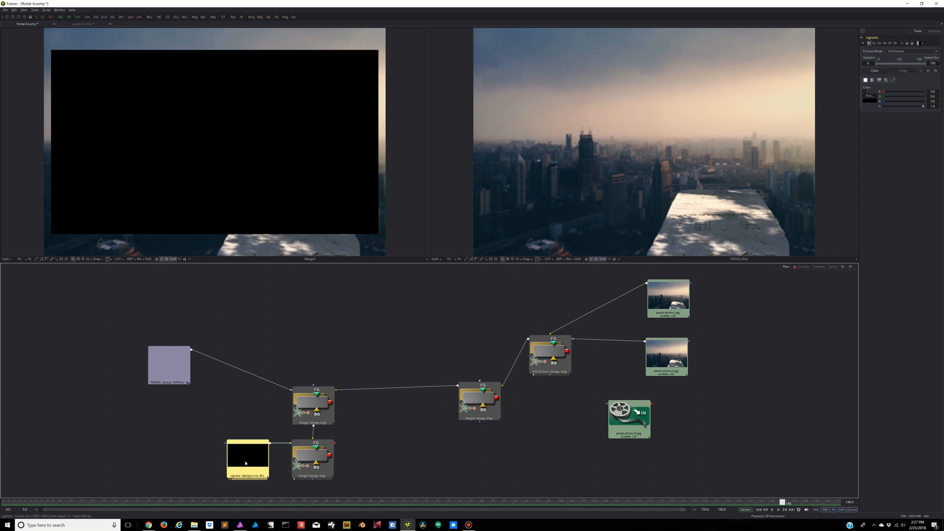
left_click(67, 262)
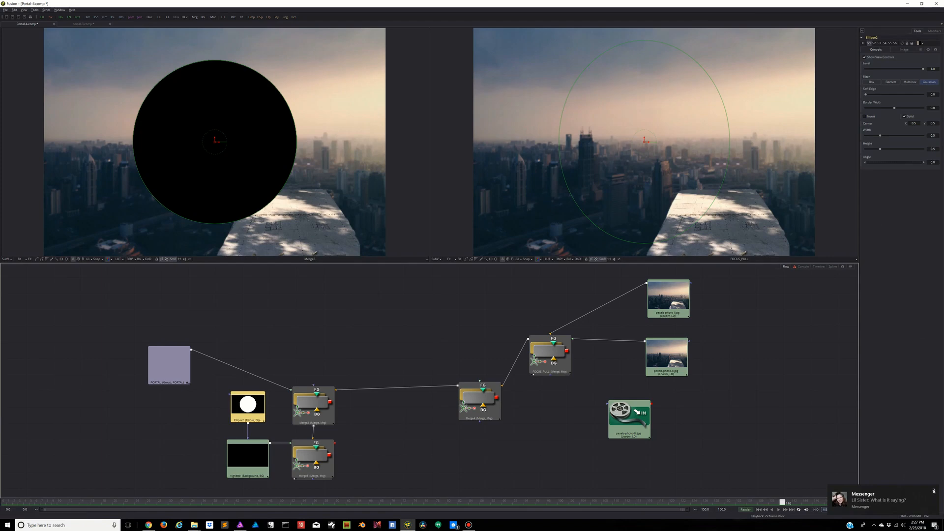
- Invert the vignette's ellipse mask, soften its edge to 0.2, and widen it to about 0.9
left_click(896, 463)
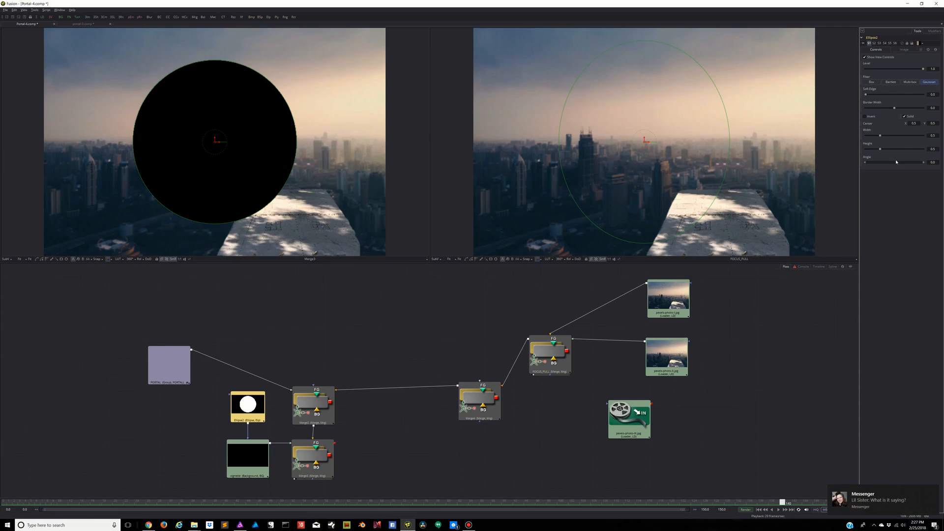
left_click(880, 501)
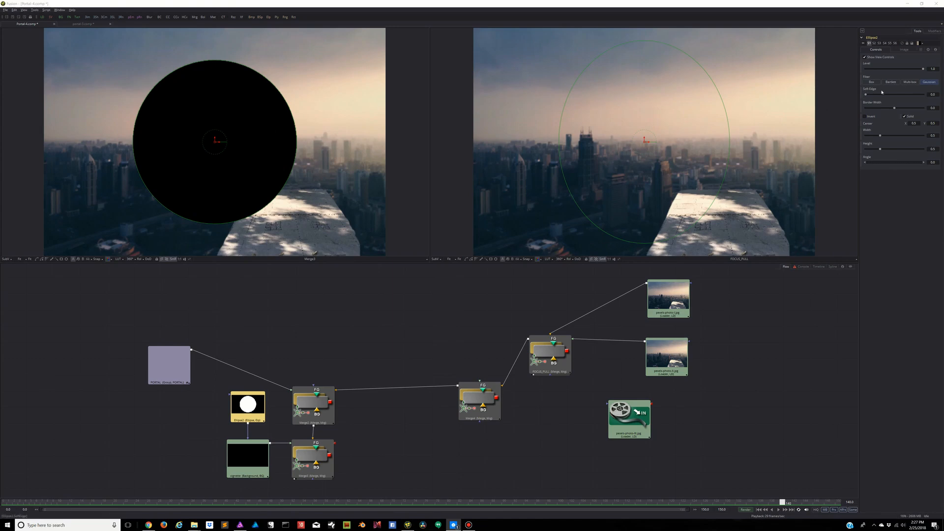
left_click(866, 117)
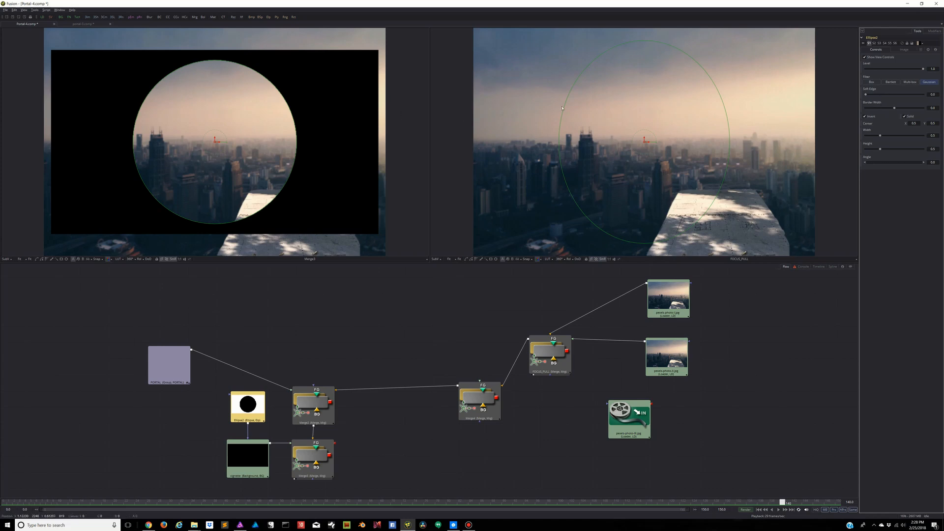
left_click_drag(867, 95, 933, 89)
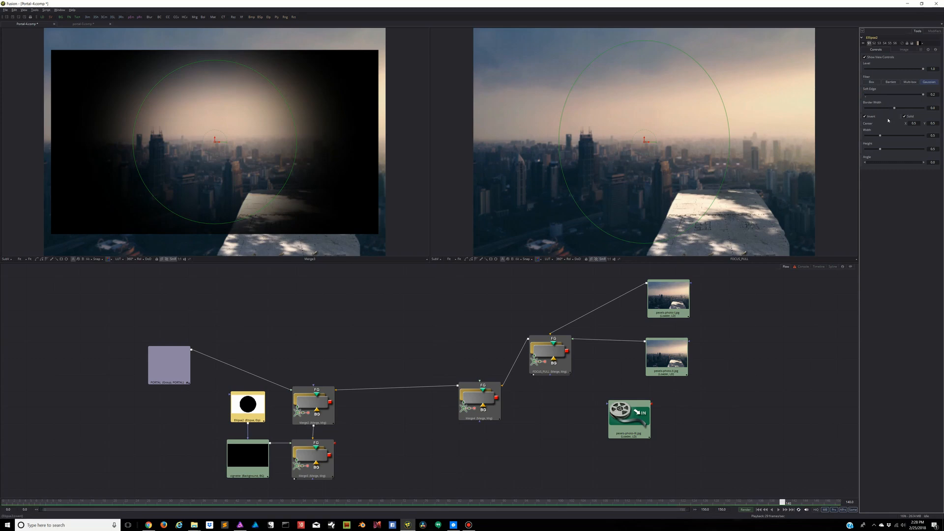
left_click_drag(881, 137, 894, 134)
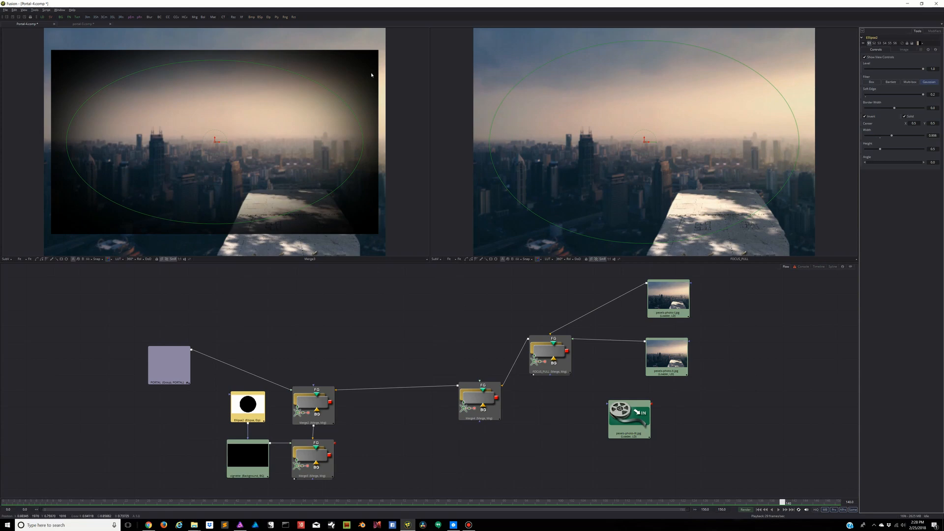
- Lower the vignette background's alpha to 0.25
left_click(238, 456)
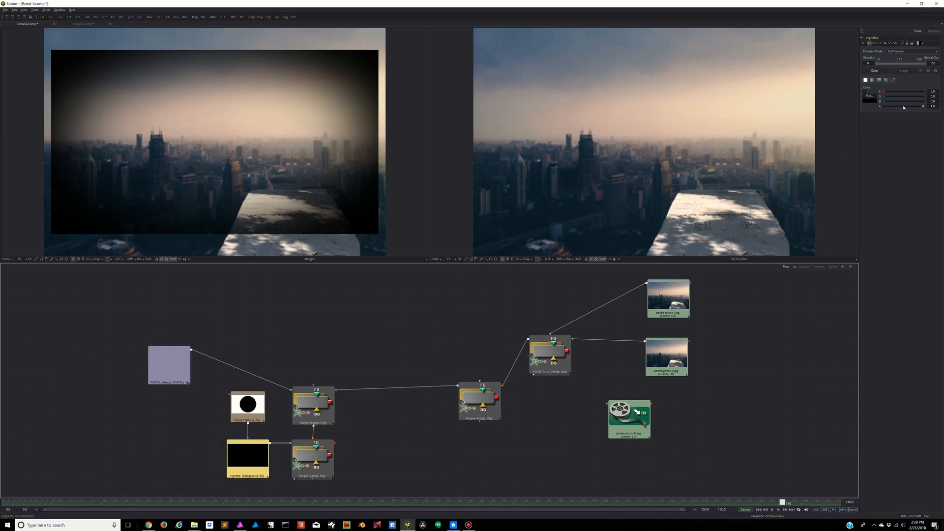
left_click(865, 91)
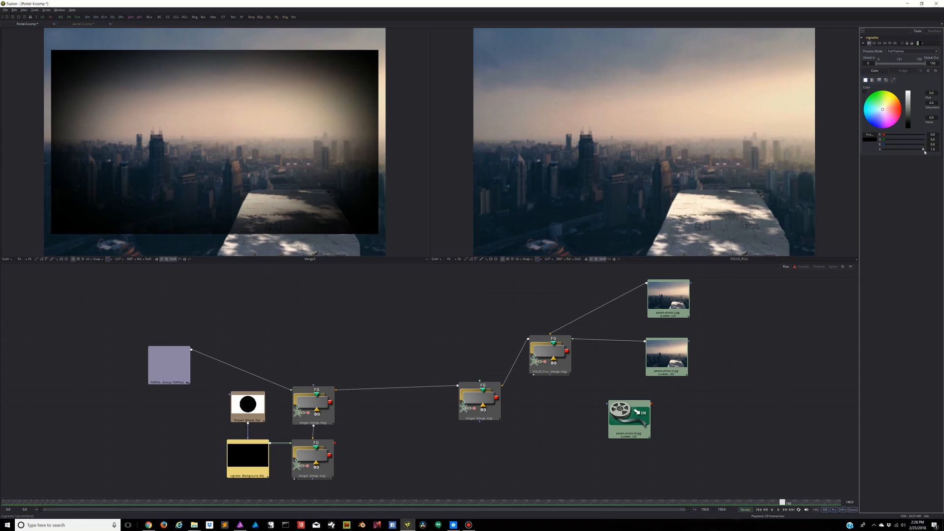
left_click_drag(925, 151, 895, 150)
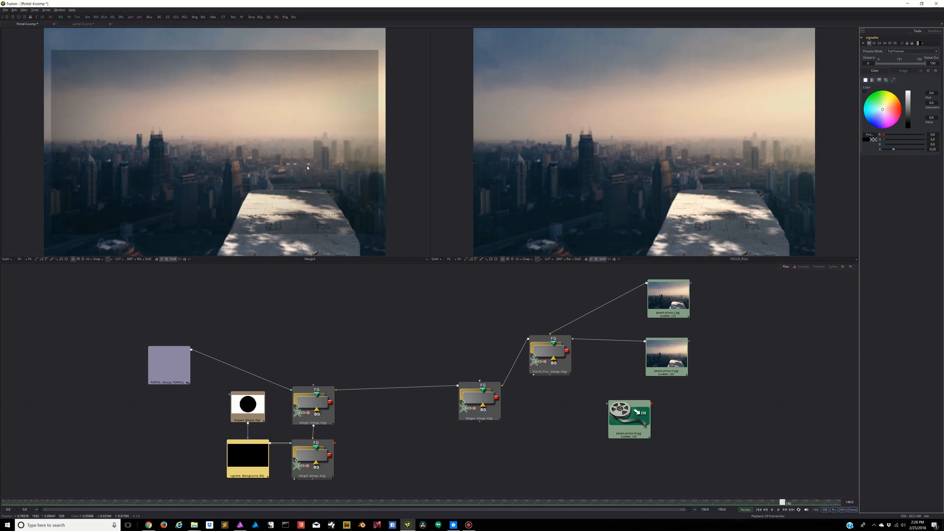
- Enlarge the ellipse mask to about 0.97 wide and 0.547 high, and set the vignette background's alpha to about 0.35
left_click(249, 410)
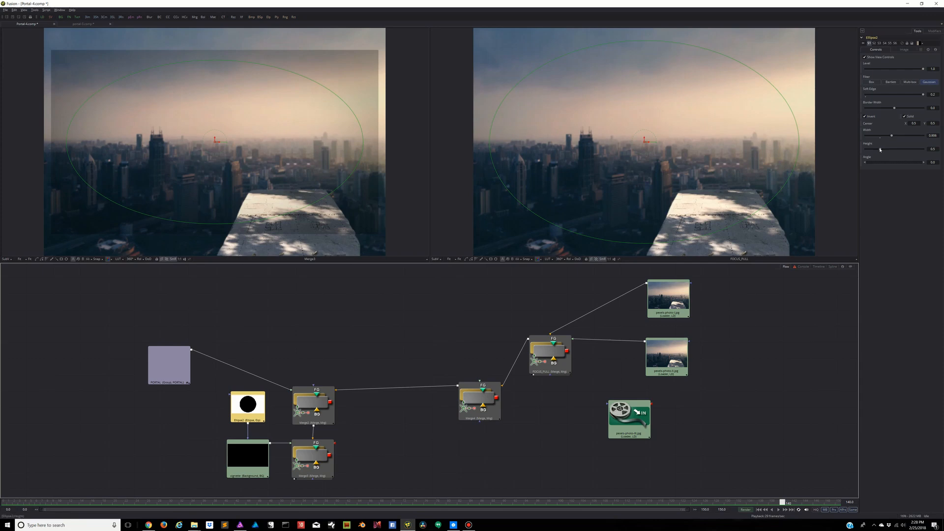
left_click_drag(881, 150, 895, 137)
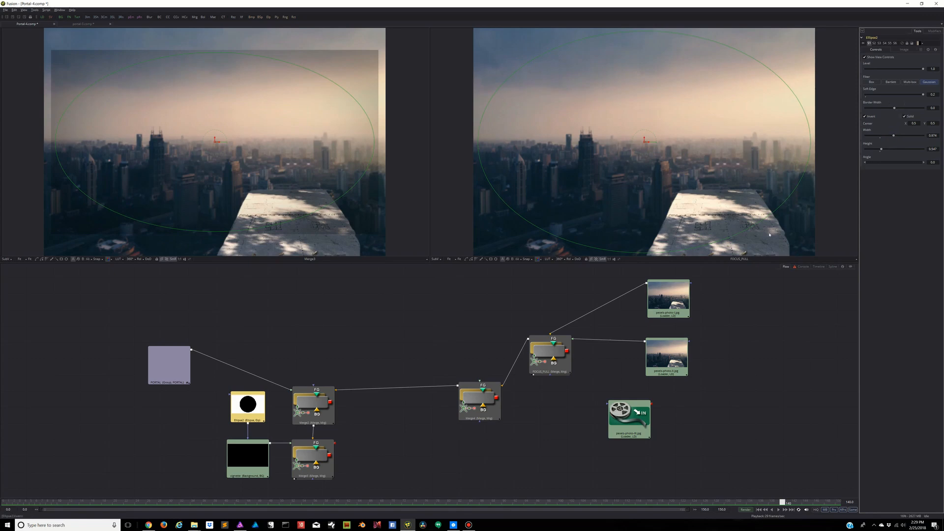
left_click(248, 457)
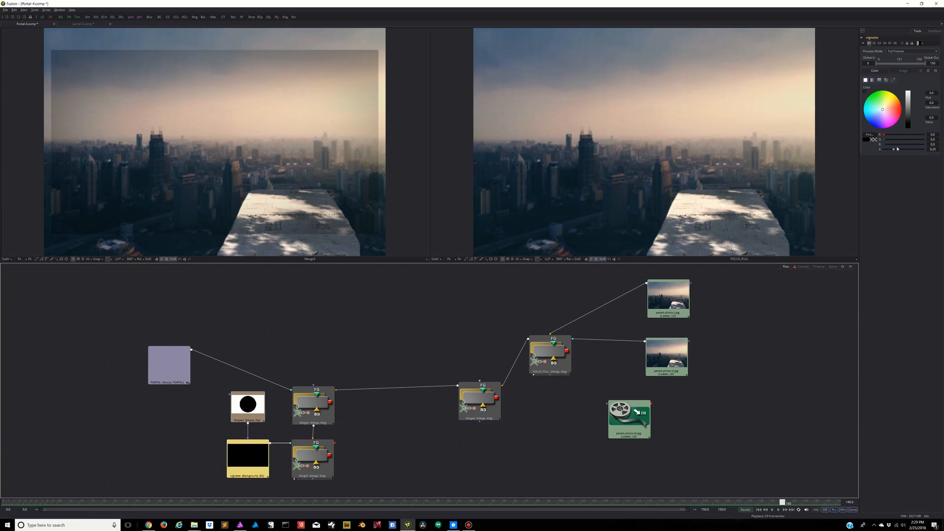
mouse_move(895, 150)
left_mouse_down()
mouse_move(905, 150)
mouse_move(898, 150)
left_mouse_up()
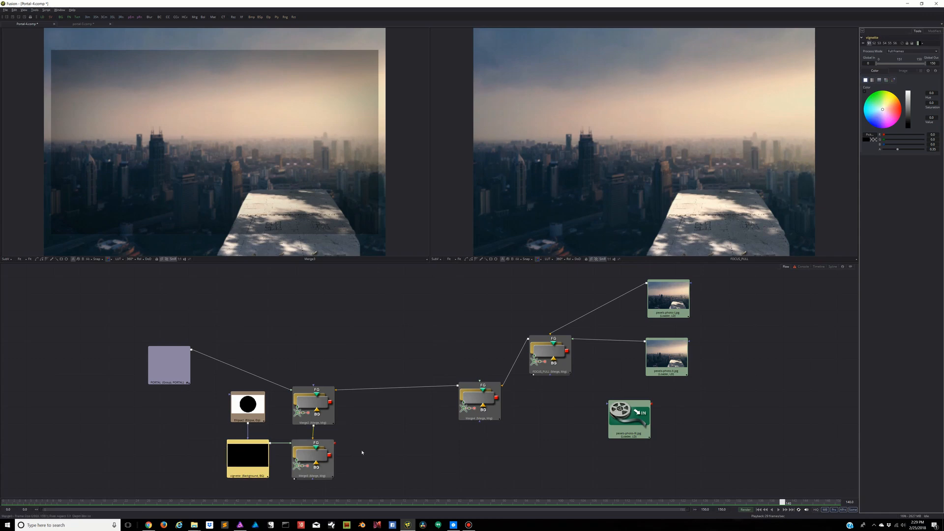
scroll(429, 441, "down", 5)
scroll(428, 442, "down", 1)
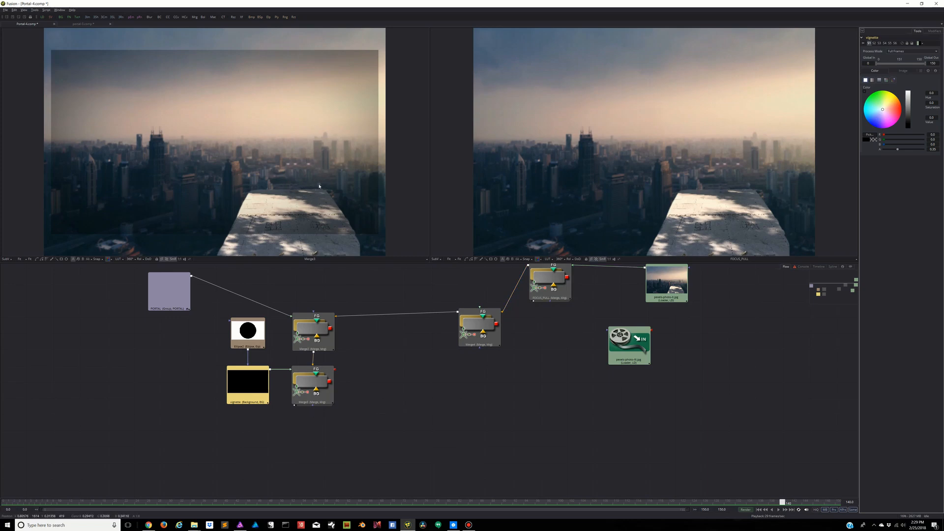
left_click(176, 420)
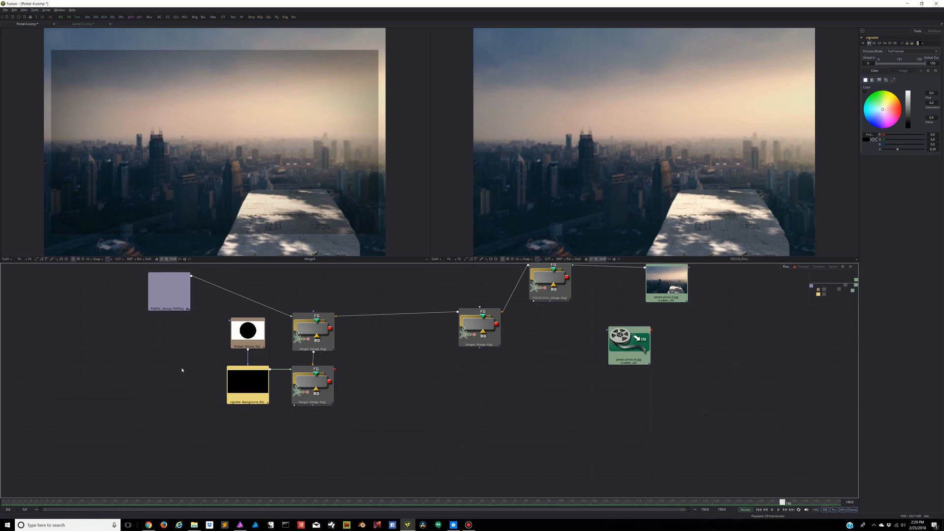
left_click_drag(221, 325, 274, 429)
left_click(317, 394)
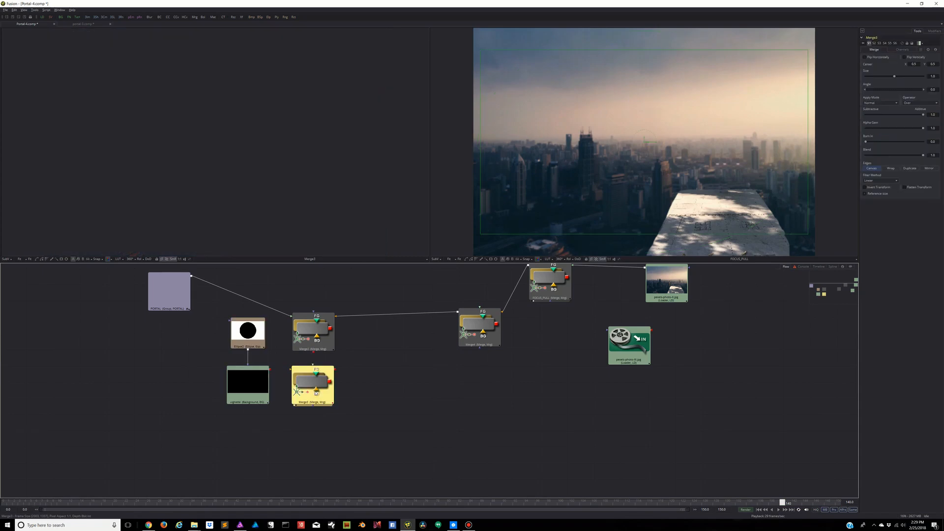
key("1")
left_click(421, 421)
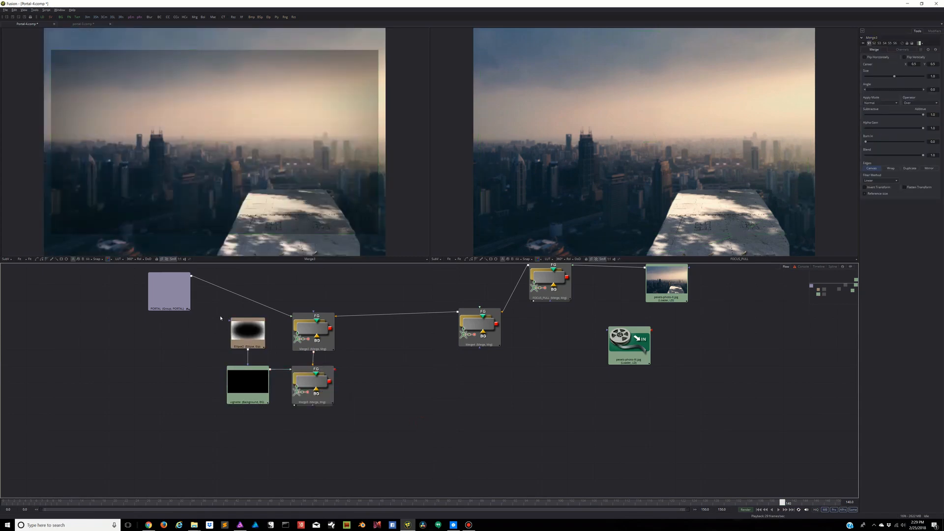
- Move the vignette background and its ellipse mask lower in the flow, and align their merge beside the background
left_click_drag(215, 310, 249, 436)
left_click(249, 436)
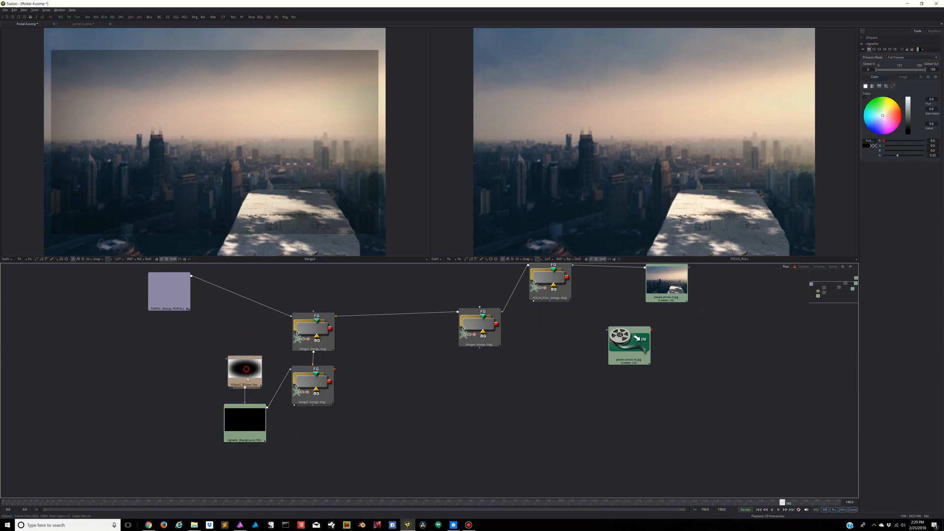
left_click_drag(248, 379, 248, 388)
left_click_drag(317, 386, 316, 422)
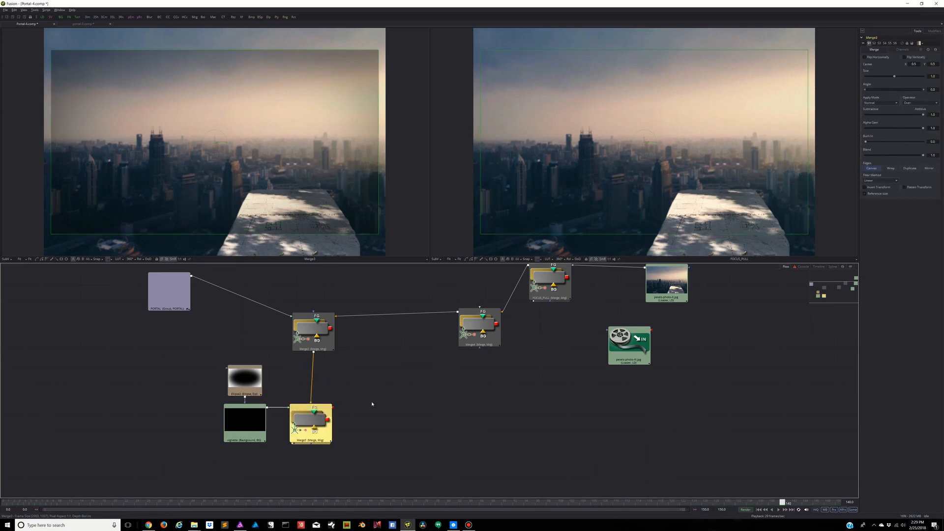
left_click(742, 424)
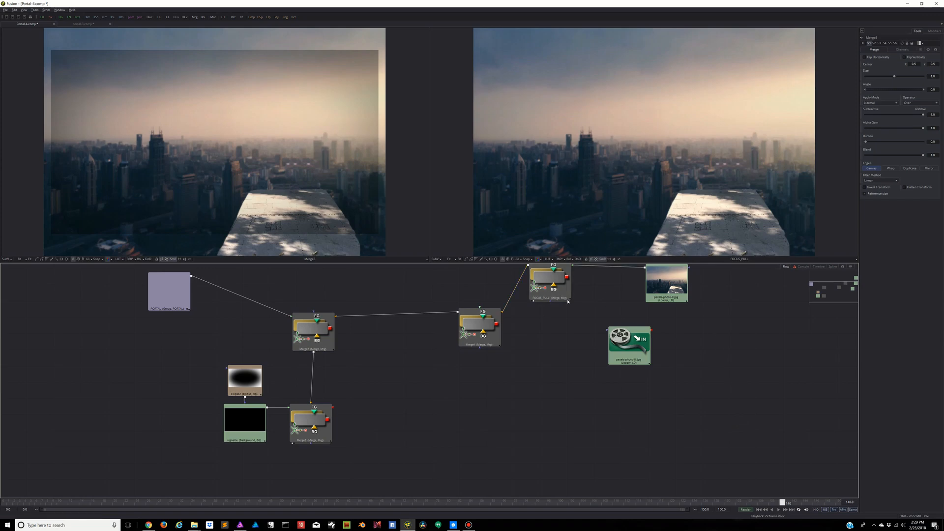
- Lower FOCUS_PULL and the merge it feeds in the flow, and arrange the three photo loaders in a column beside them
left_click_drag(568, 302, 563, 341)
left_click_drag(482, 347, 477, 382)
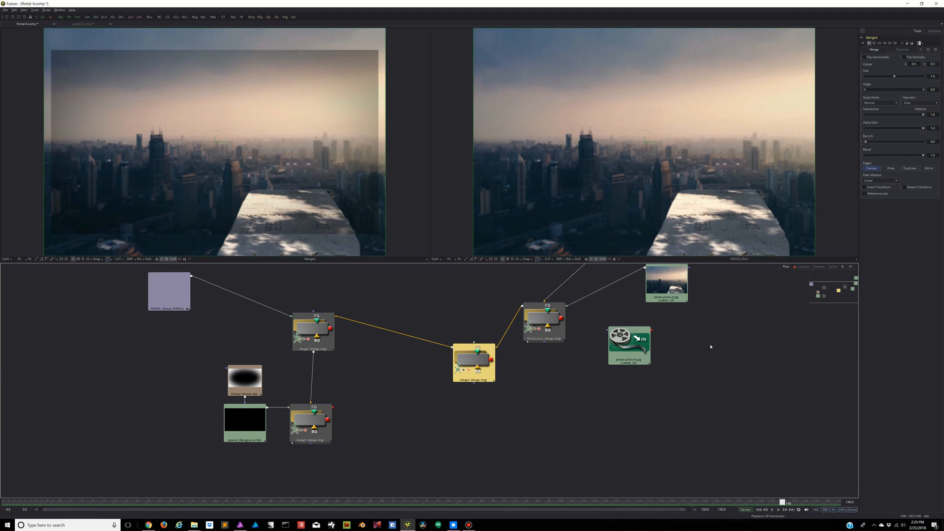
left_click_drag(710, 343, 700, 380)
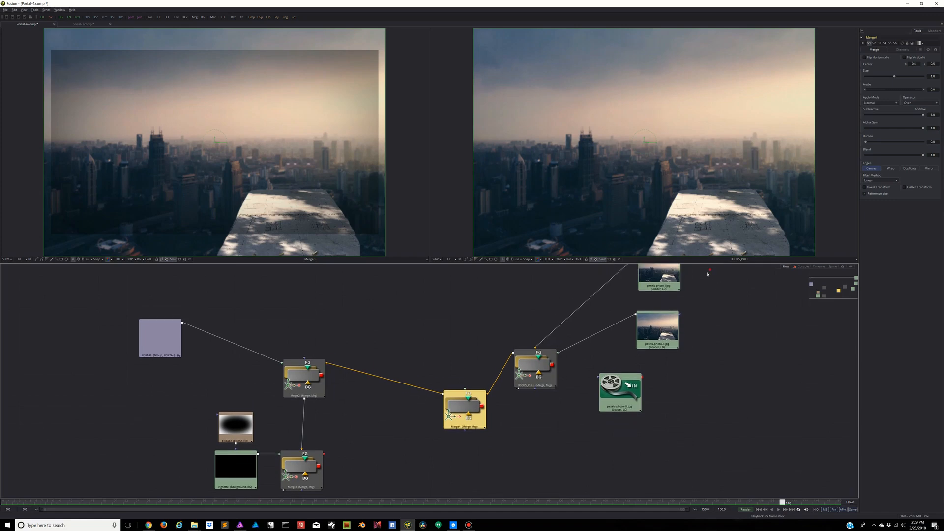
left_click_drag(708, 274, 663, 376)
left_click_drag(656, 339, 680, 404)
left_click_drag(602, 389, 656, 454)
scroll(739, 417, "down", 2)
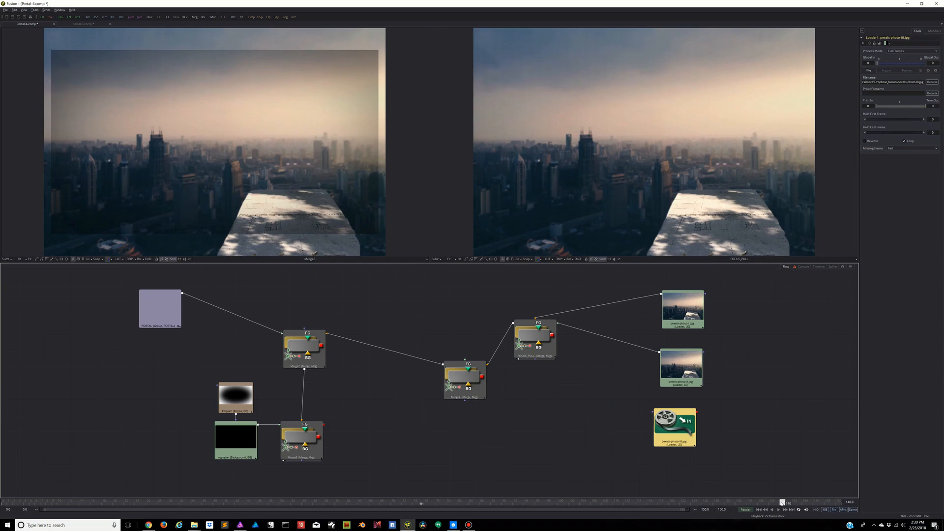
- At about frame 107, insert a Transform after PORTAL and move its center to about X 0.72, Y 0.36, just above the stone ledge
left_click_drag(782, 502, 337, 529)
left_click_drag(341, 504, 598, 505)
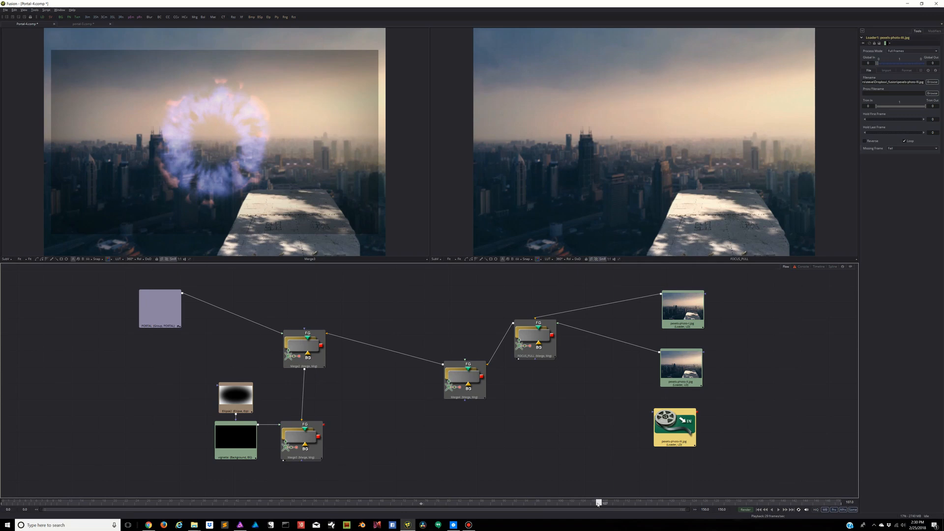
left_click_drag(162, 312, 137, 323)
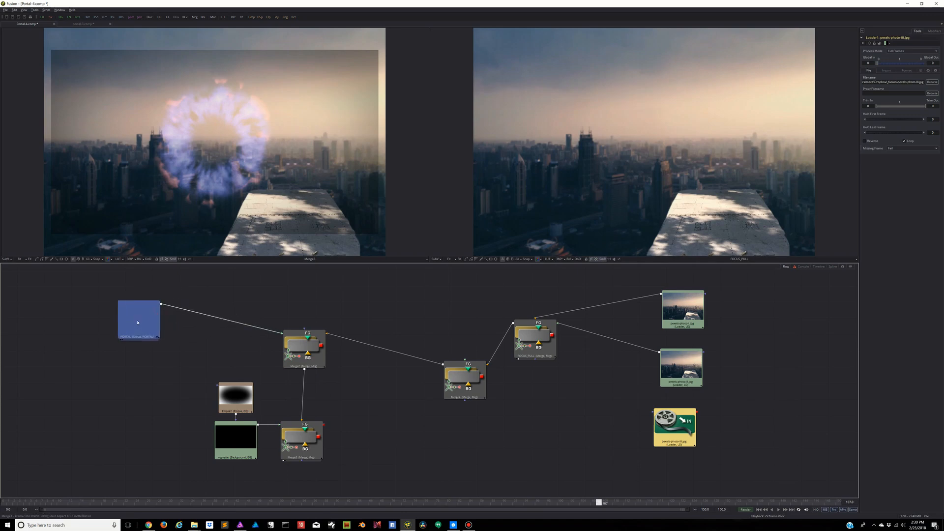
key("shift+space")
type("trans")
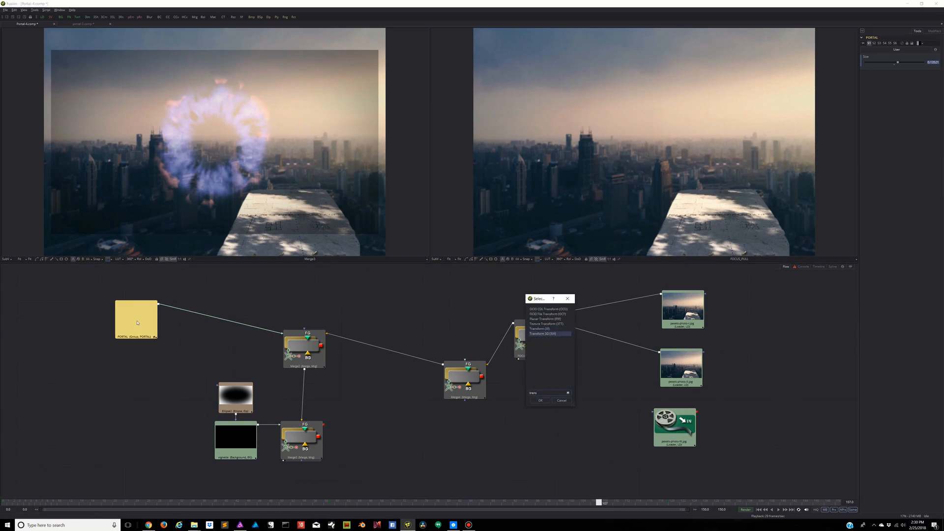
key("Return")
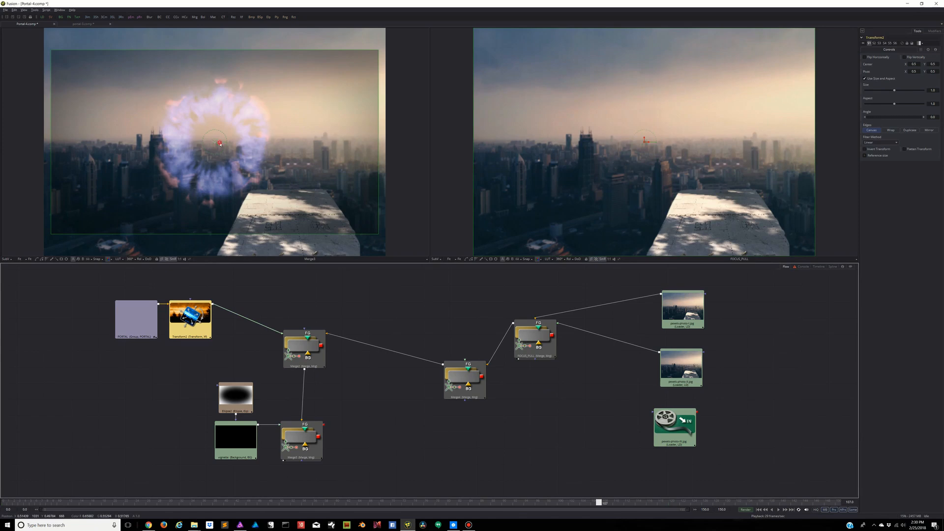
left_click_drag(220, 143, 289, 165)
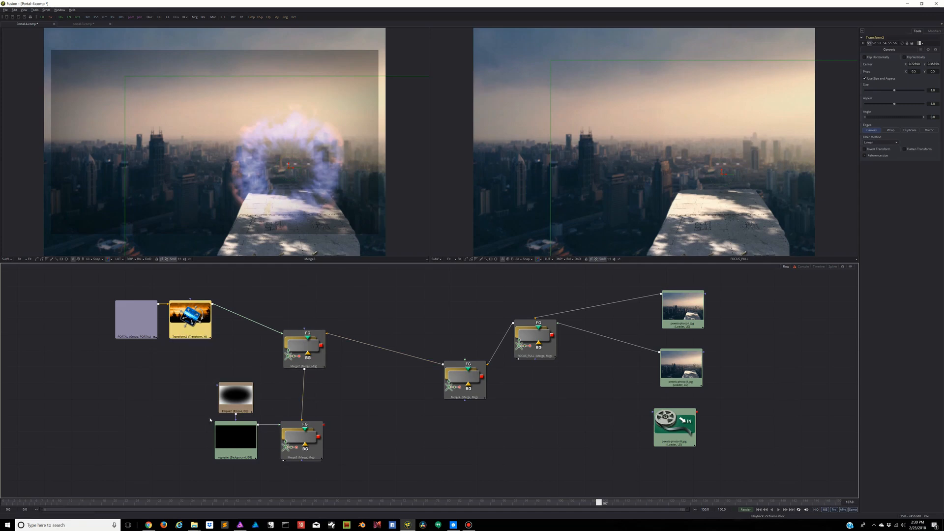
- Try a Brightness Contrast node after the portal's Transform, with contrast at about -0.18 and brightness at about 0.04, viewed at frame 101
left_click(410, 461)
left_click(181, 316)
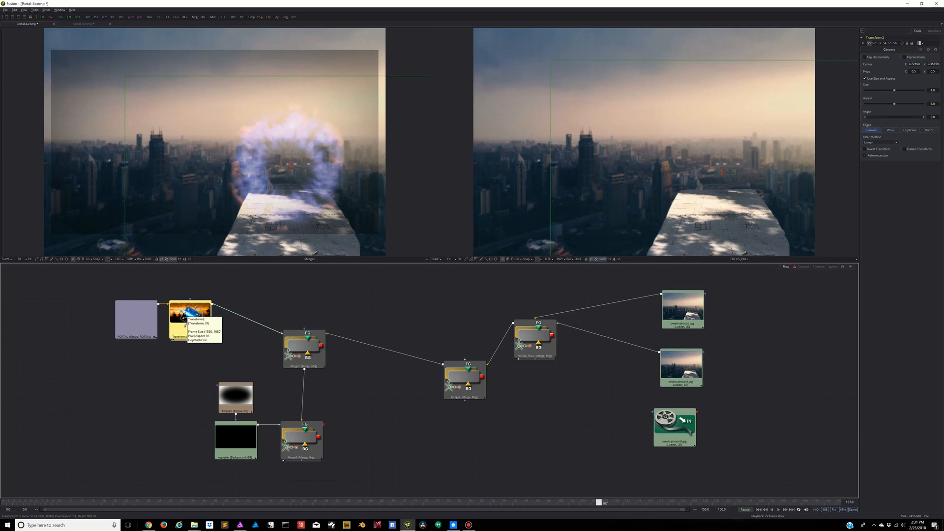
key("ctrl+space")
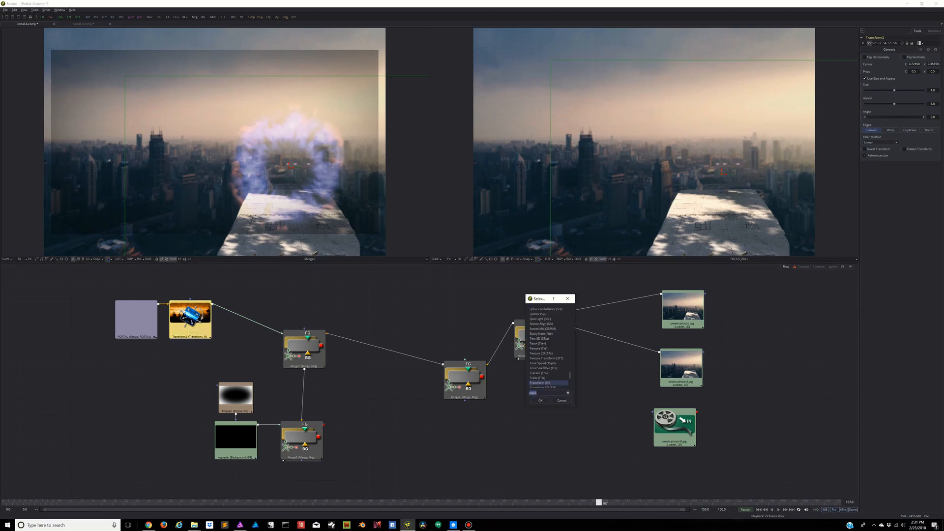
type("bri")
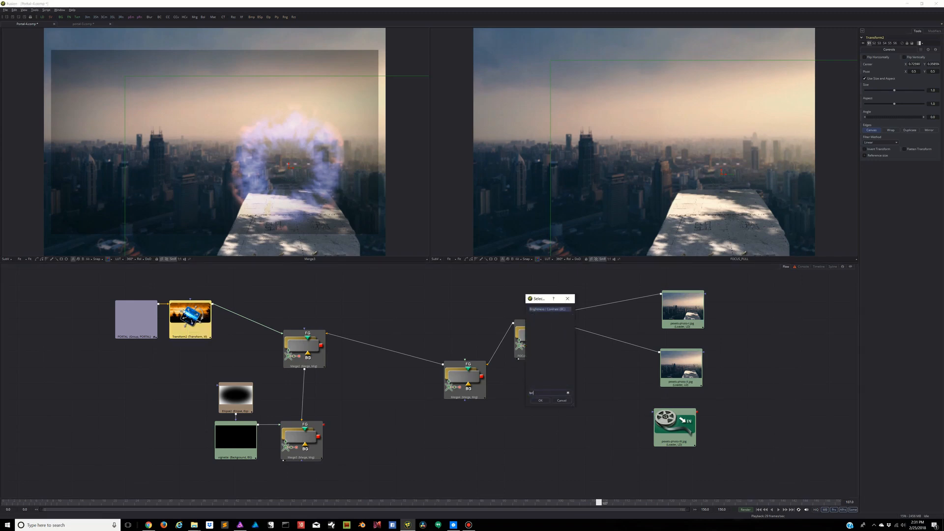
key("Return")
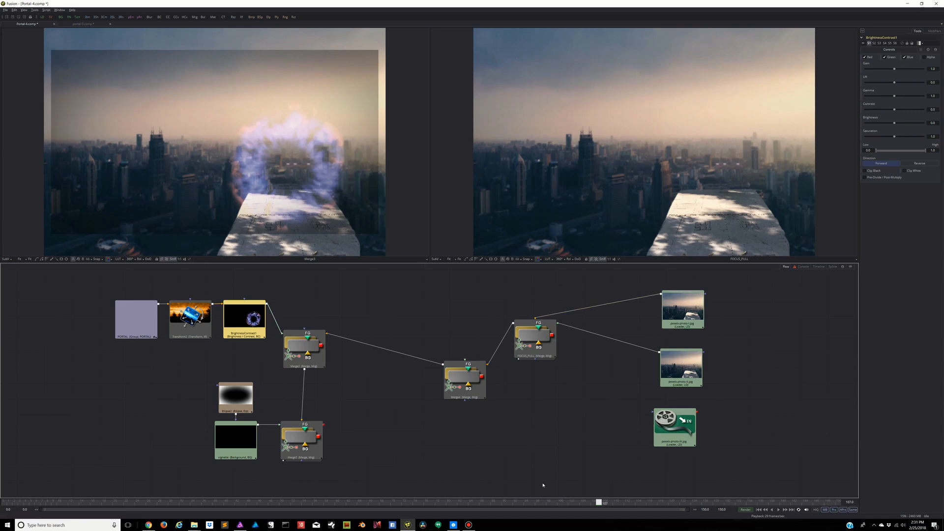
left_click_drag(600, 503, 567, 503)
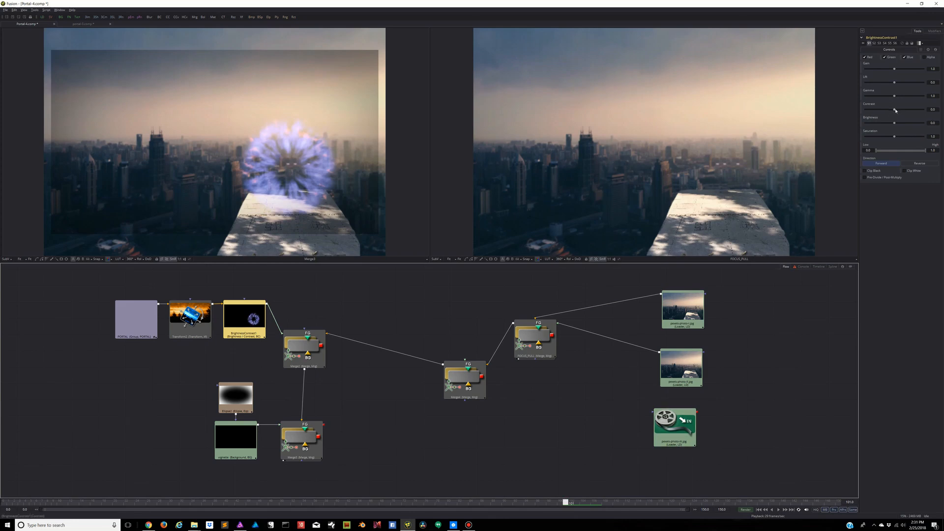
mouse_move(896, 110)
left_mouse_down()
mouse_move(893, 124)
mouse_move(905, 123)
mouse_move(896, 121)
left_mouse_up()
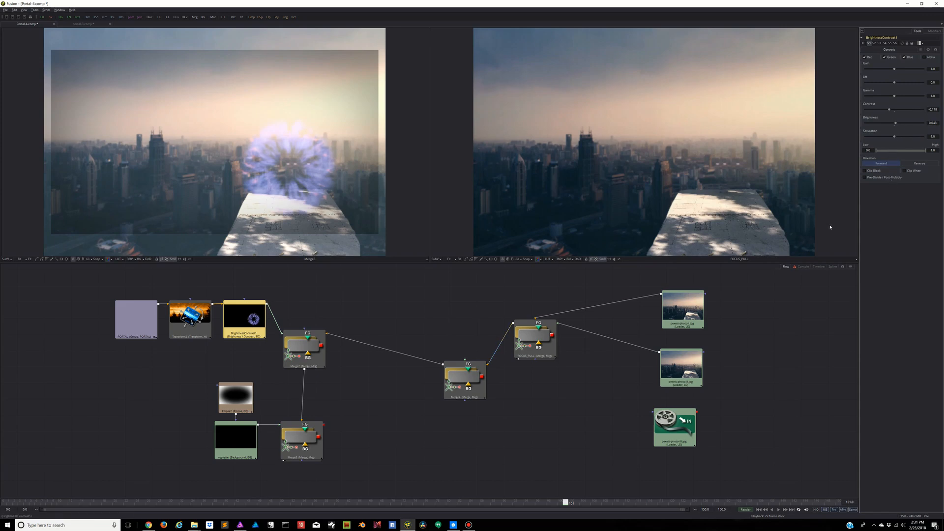
- Delete the Brightness Contrast node from the portal branch
left_click(144, 376)
left_click(248, 327)
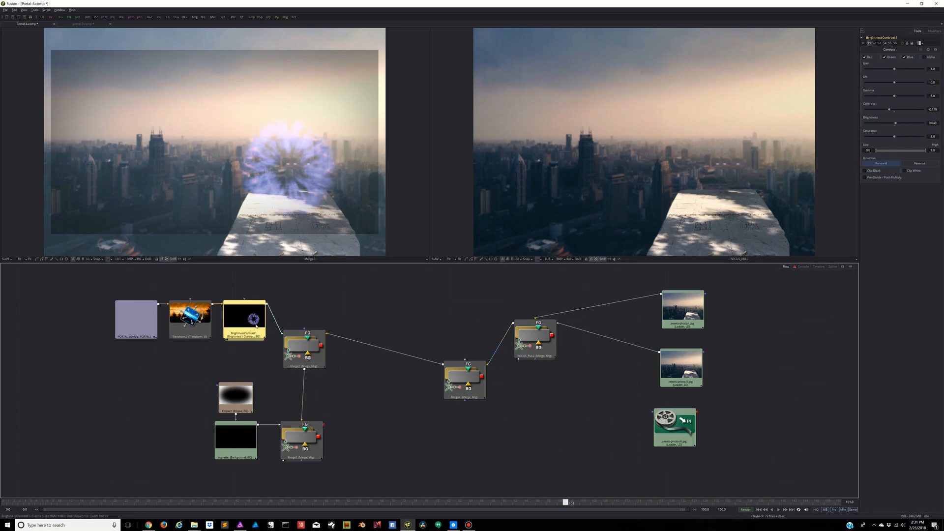
key("Delete")
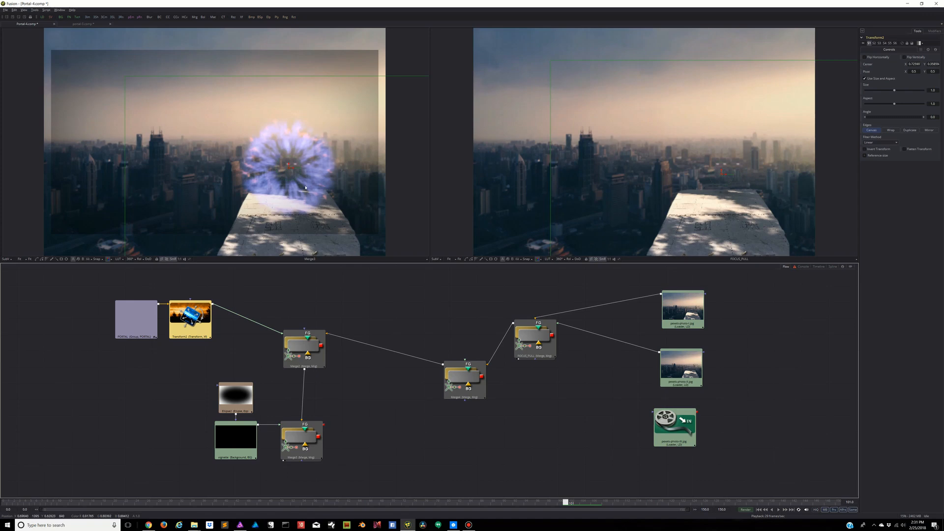
- Lower the vignette background's alpha to about 0.12
left_click(245, 439)
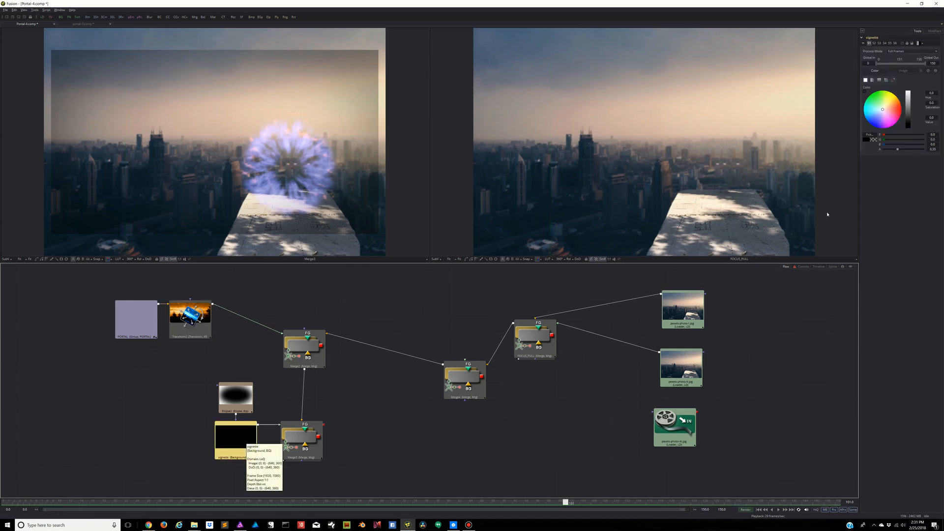
left_click(898, 150)
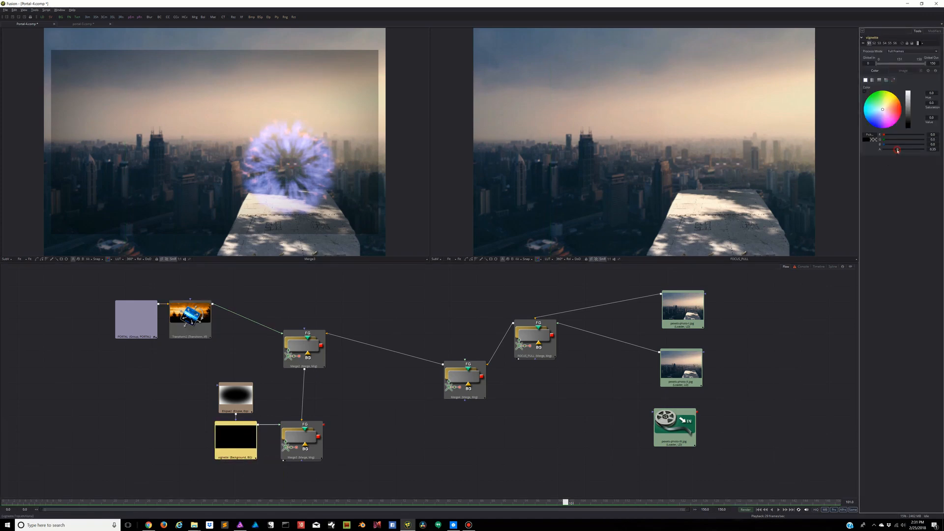
left_click_drag(896, 152, 889, 152)
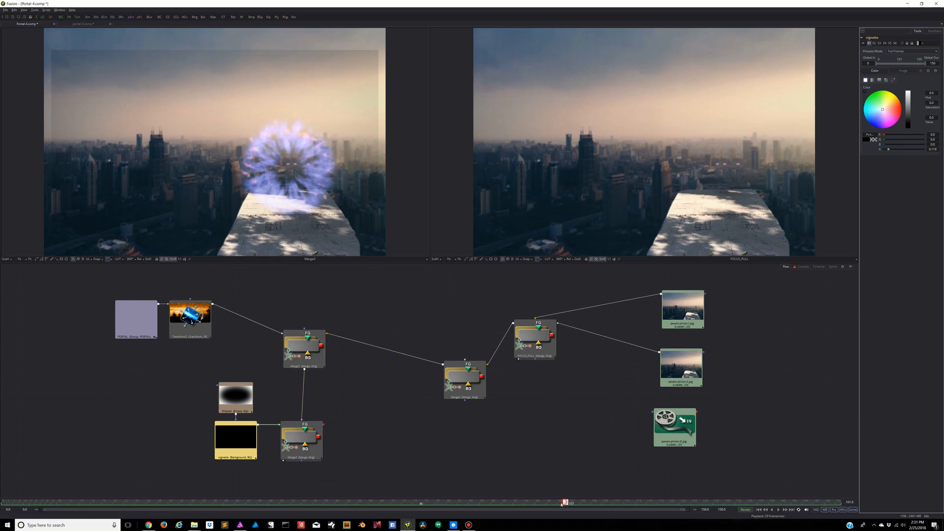
- At frame 85, move the merge fed by FOCUS_PULL directly below it and connect the third photo loader as its foreground
left_click_drag(562, 504, 476, 520)
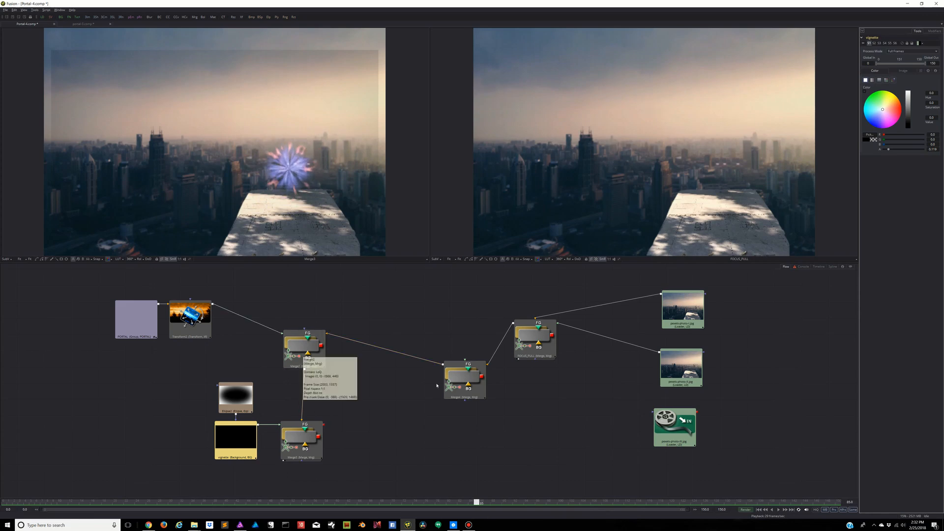
left_click_drag(466, 387, 446, 387)
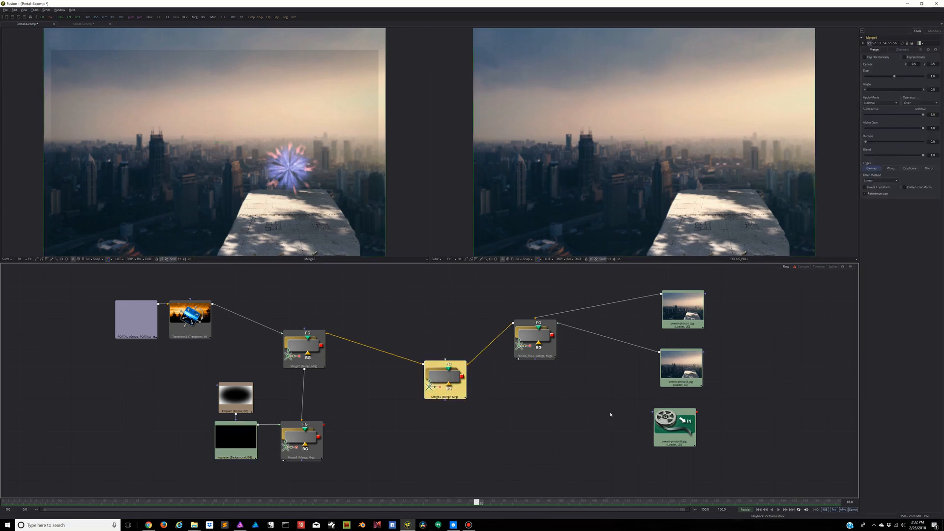
left_click_drag(459, 389, 554, 411)
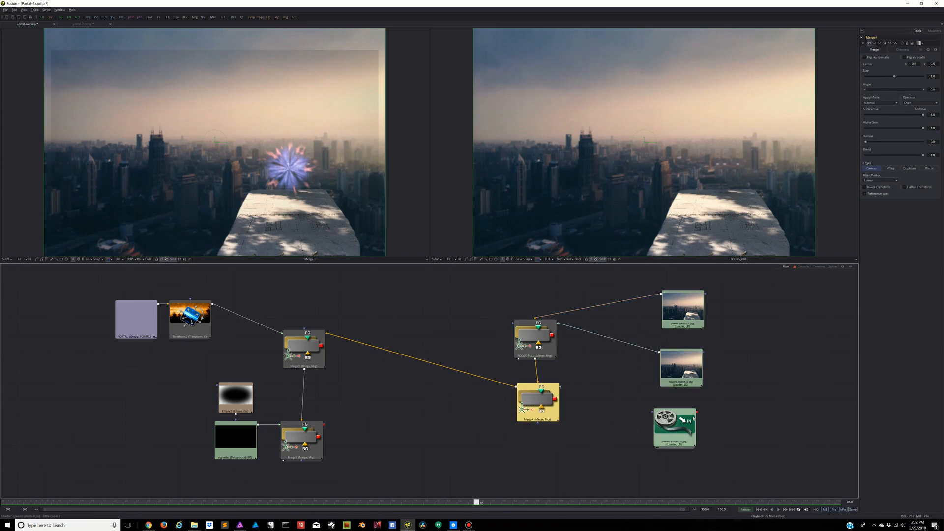
left_click_drag(697, 414, 543, 412)
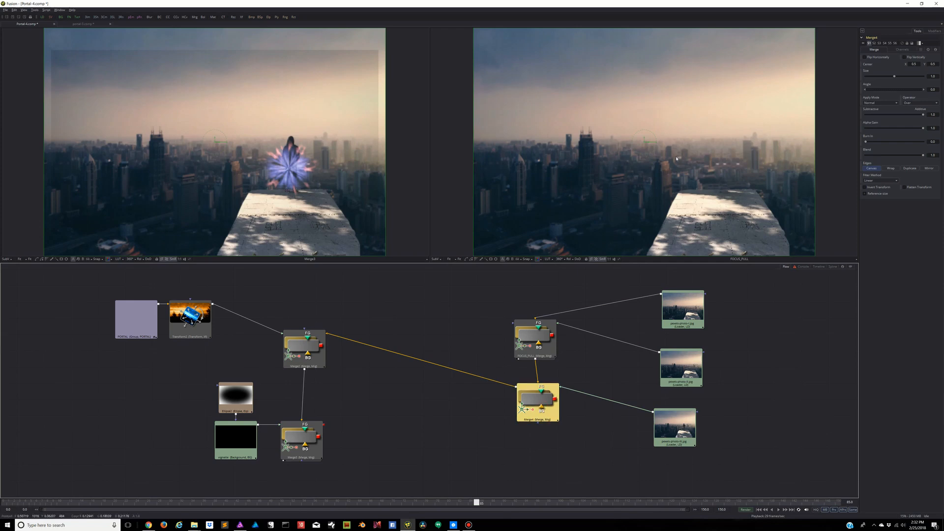
- Set the overall blend of the third photo's merge to 0.0 and go to frame 97
left_click(921, 50)
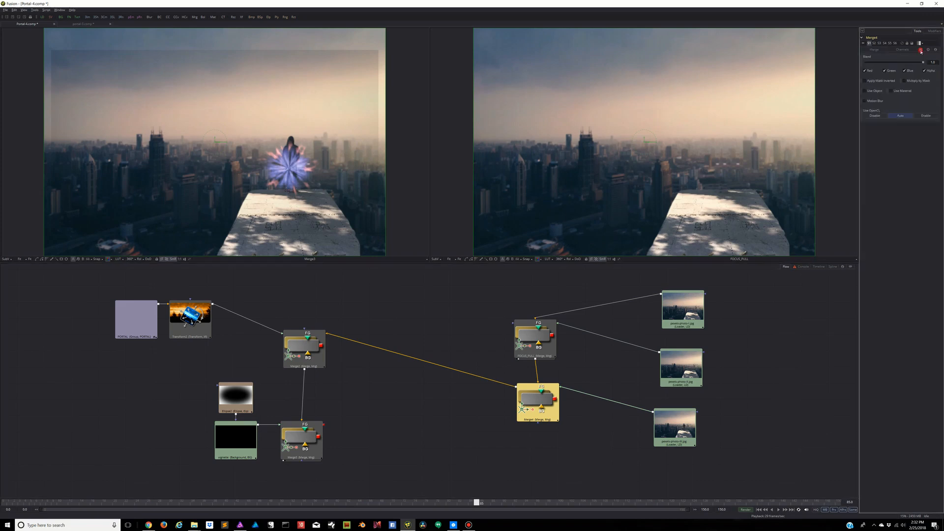
left_click_drag(924, 62, 851, 68)
left_click_drag(865, 63, 871, 63)
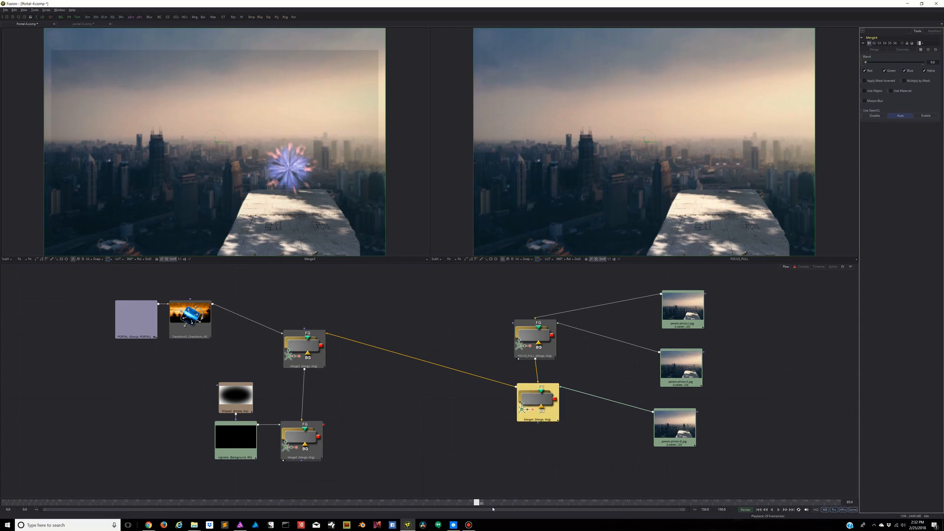
left_click_drag(477, 503, 542, 509)
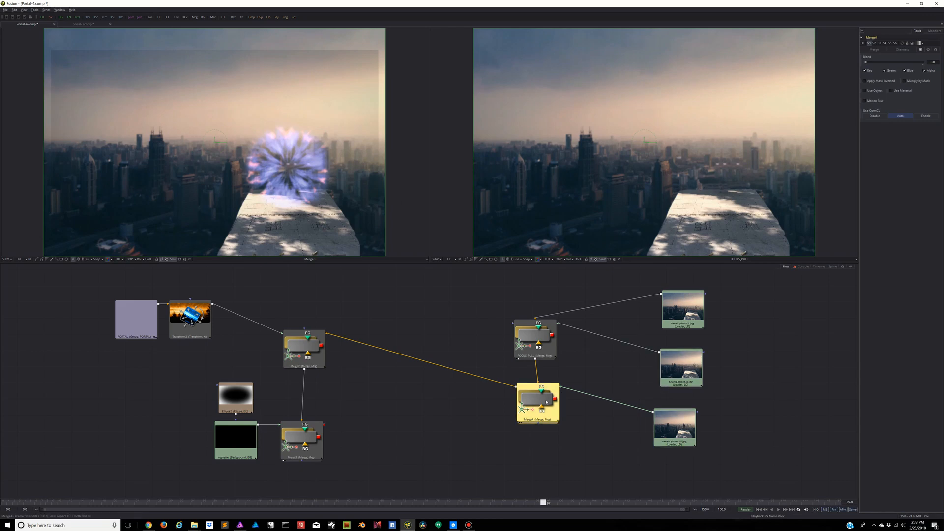
- Rename the third photo's merge as APPEAR and align it beneath FOCUS_PULL
mouse_move(545, 400)
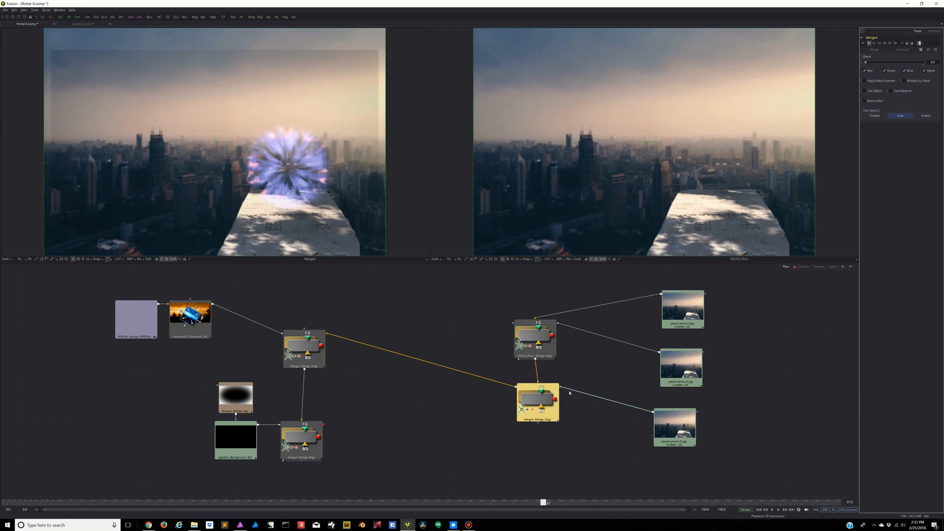
right_click(540, 411)
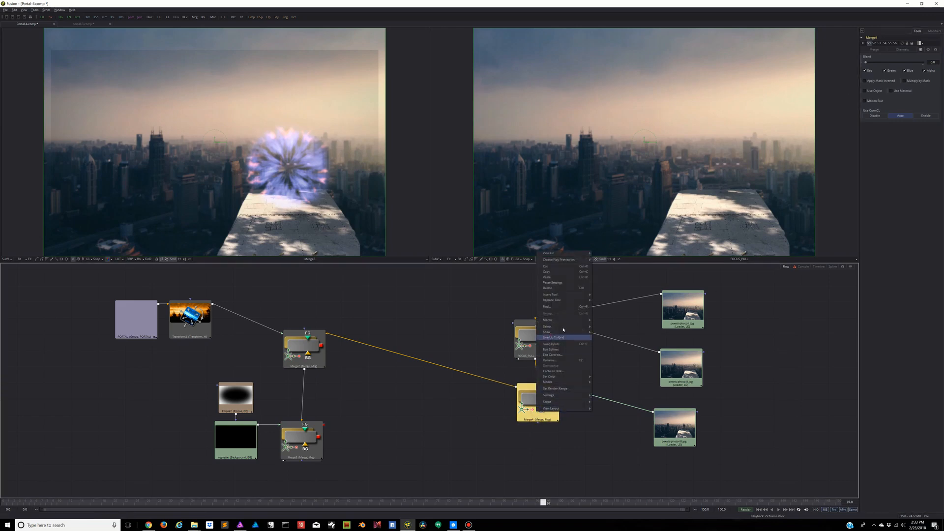
left_click(571, 360)
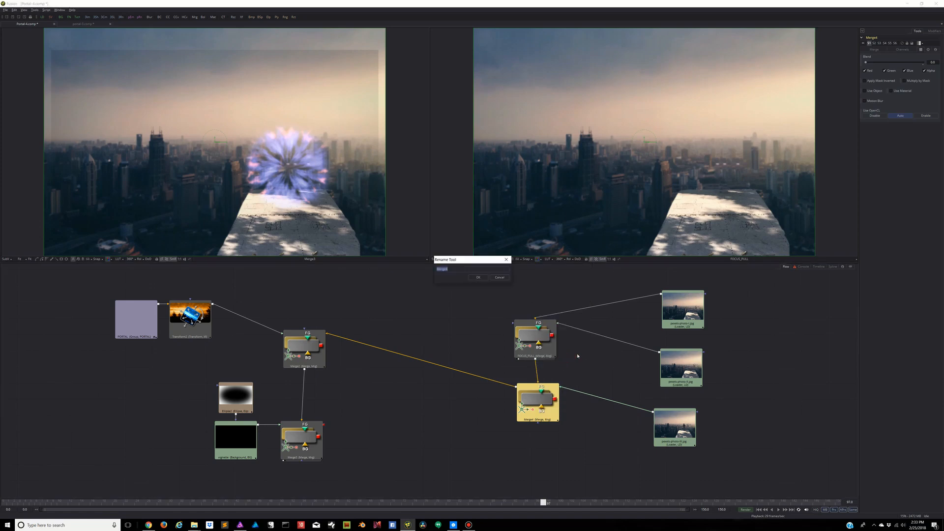
key("Return")
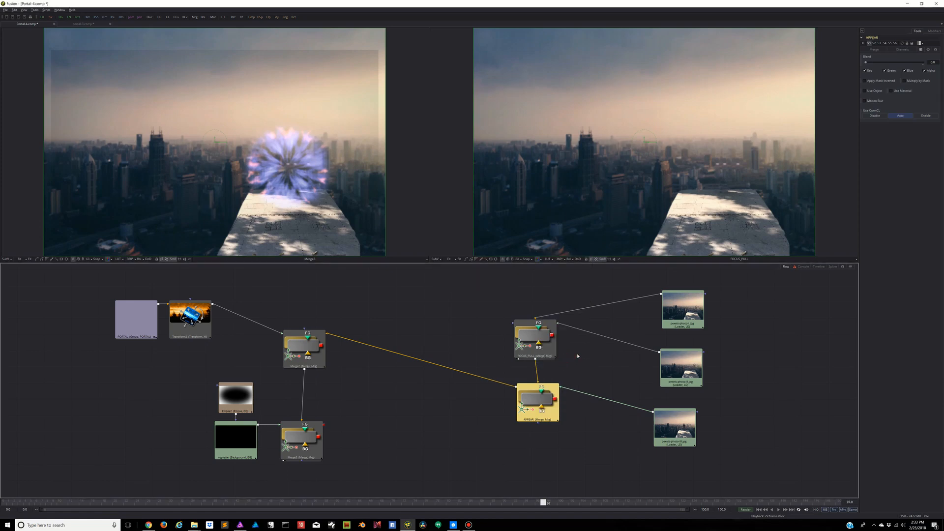
left_click_drag(534, 401, 531, 403)
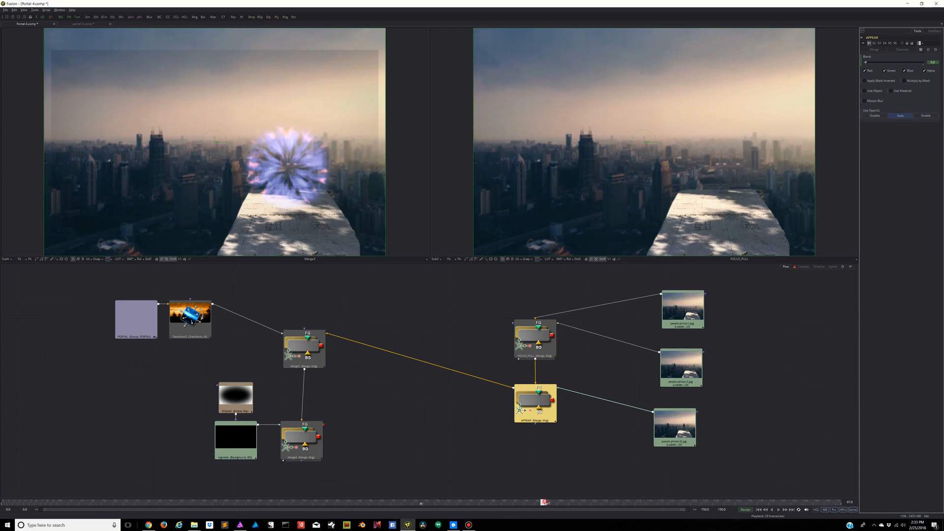
- Keyframe APPEAR's blend from 0.0 at frame 97 to 1.0 at frame 108, and scrub back over the transition
left_click_drag(545, 503, 605, 506)
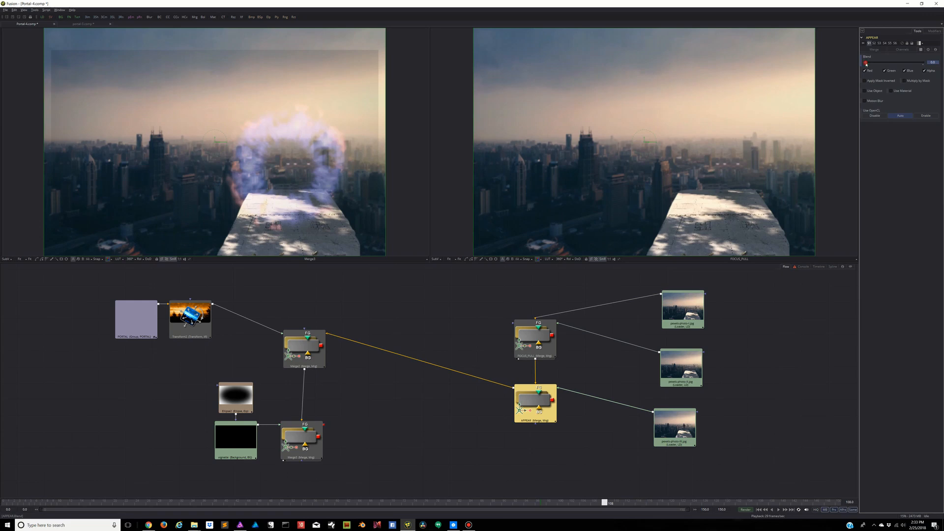
left_click_drag(873, 64, 937, 63)
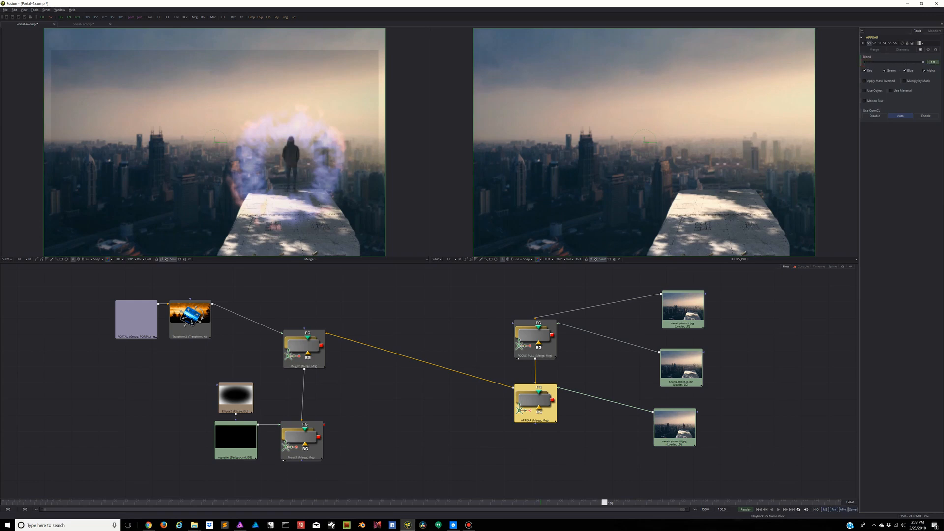
left_click_drag(605, 503, 493, 502)
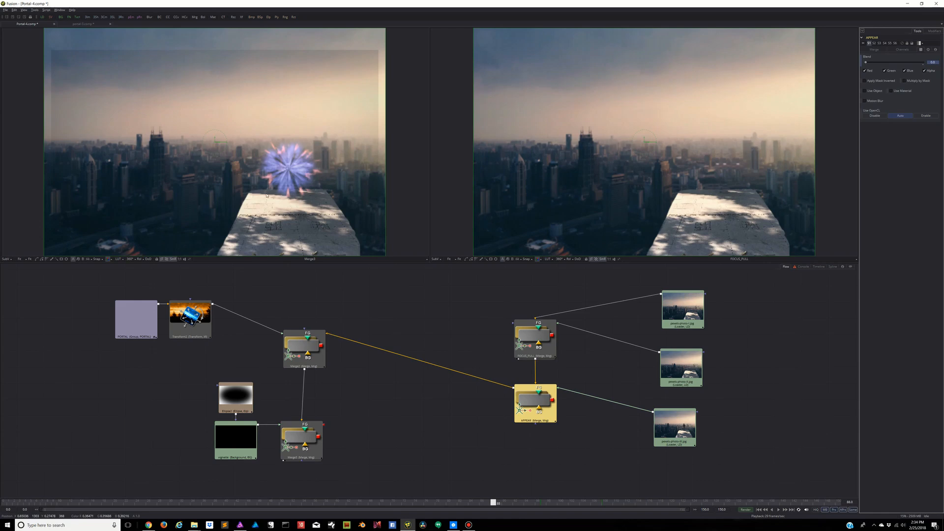
- Move the PORTAL group away from its Transform and expand it so both of its node branches are in view
left_click_drag(143, 319, 106, 317)
right_click(106, 316)
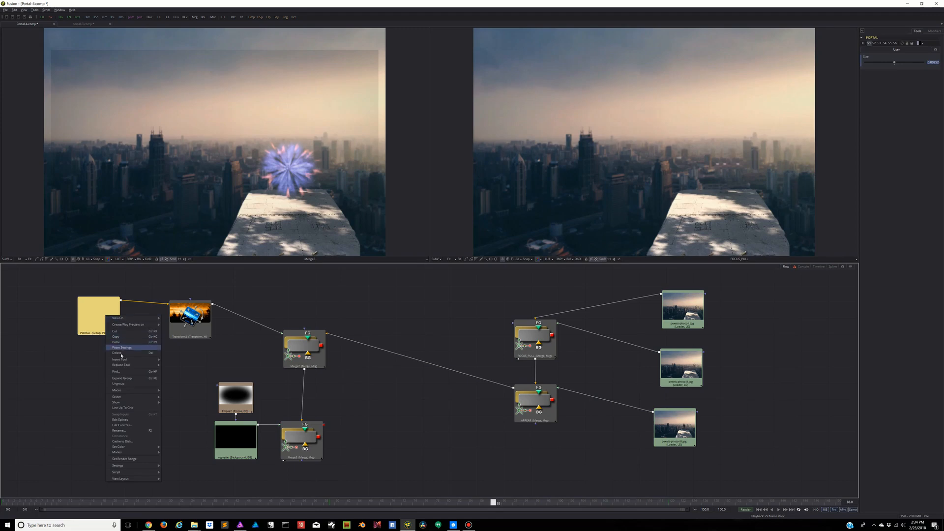
left_click(122, 378)
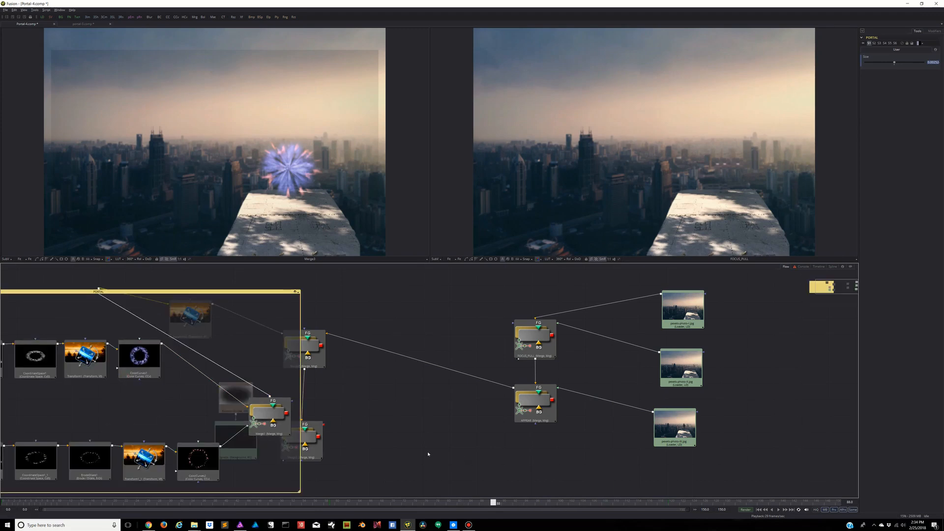
left_click_drag(449, 453, 879, 450)
left_click_drag(506, 291, 323, 286)
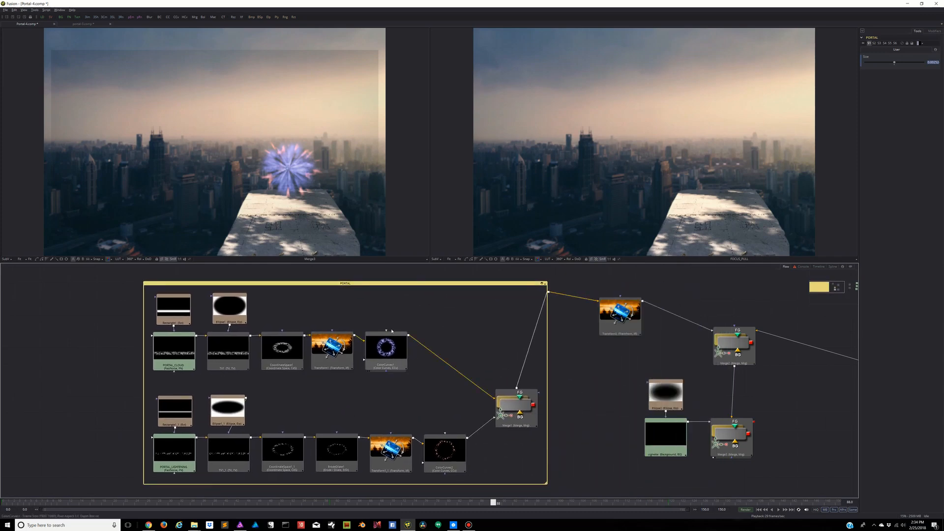
- Remove the angle animation from the Transform in PORTAL's cloud branch, resetting its angle to 0.0
left_click(338, 350)
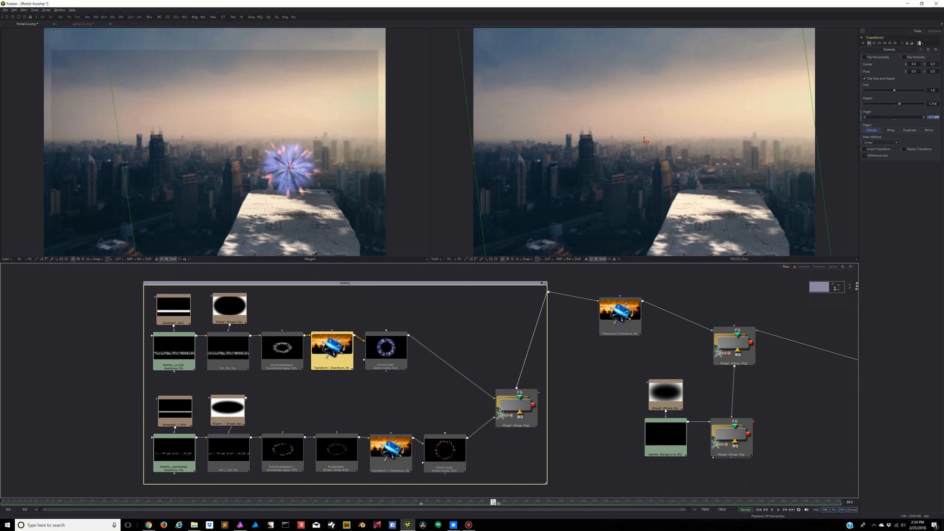
left_click_drag(494, 503, 675, 504)
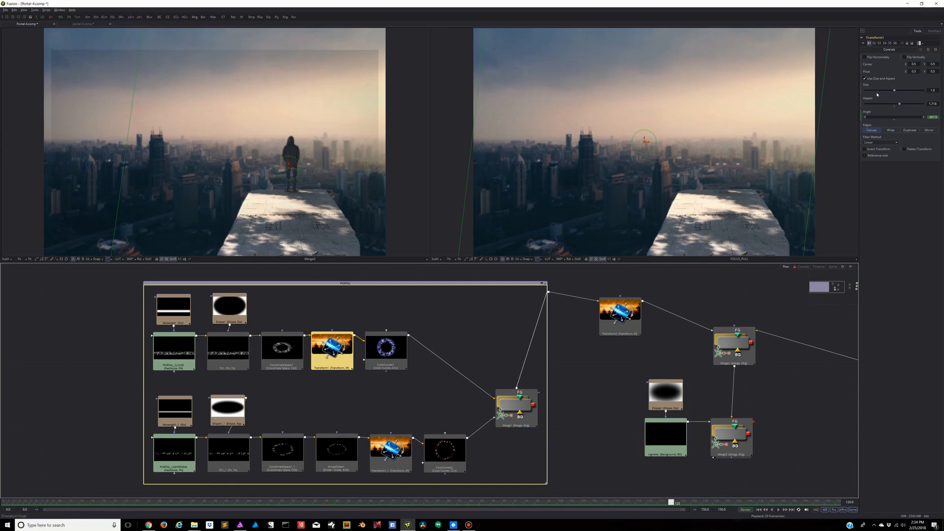
right_click(873, 115)
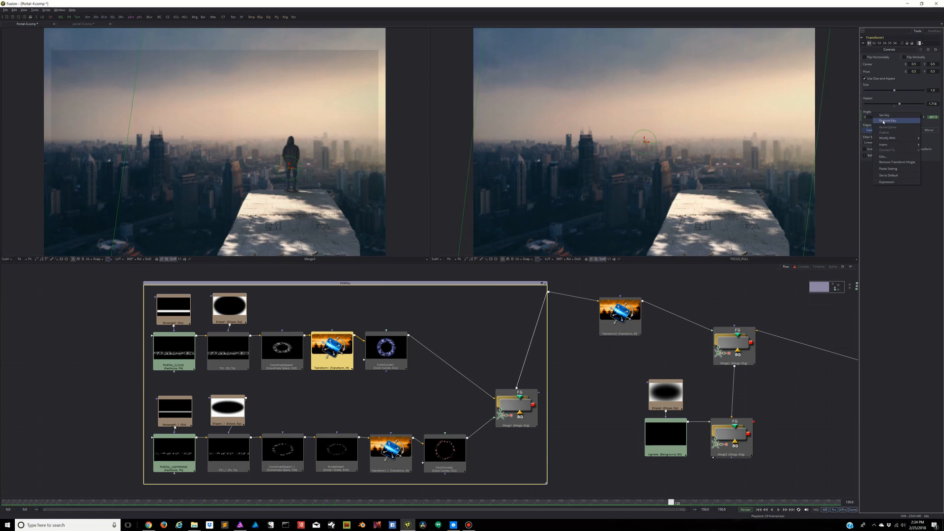
left_click(884, 120)
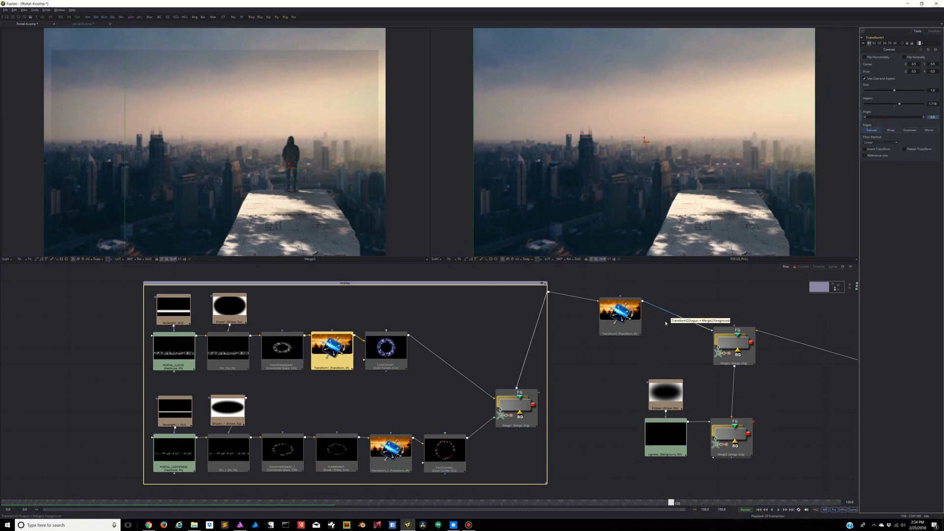
- Raise PORTAL_CLOUD's seethe rate to about 0.36 and scrub through the portal opening from frame 98 to 104
left_click_drag(659, 504, 550, 504)
left_click(173, 344)
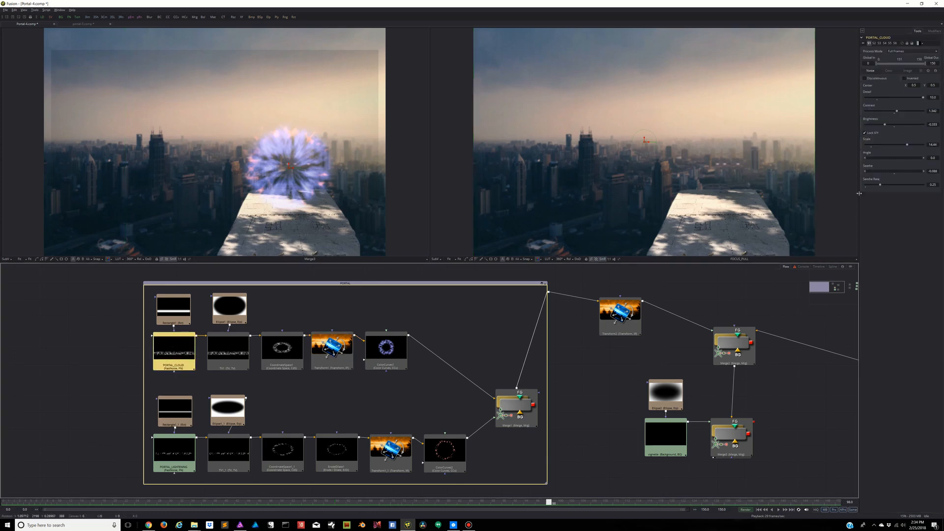
left_click_drag(881, 186, 886, 186)
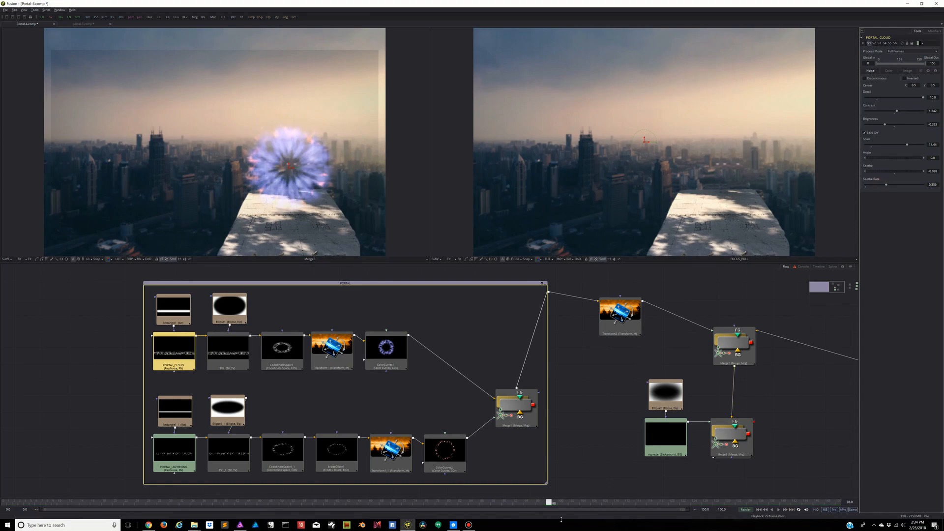
left_click_drag(549, 503, 582, 530)
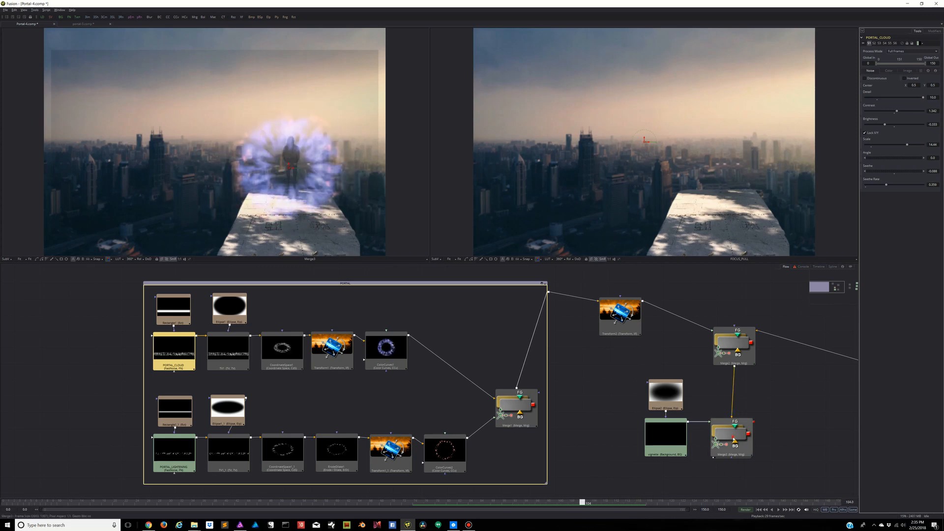
- Show the vignette merge in the second viewer at a custom scale of 75% and return to the first frame
left_click(732, 437)
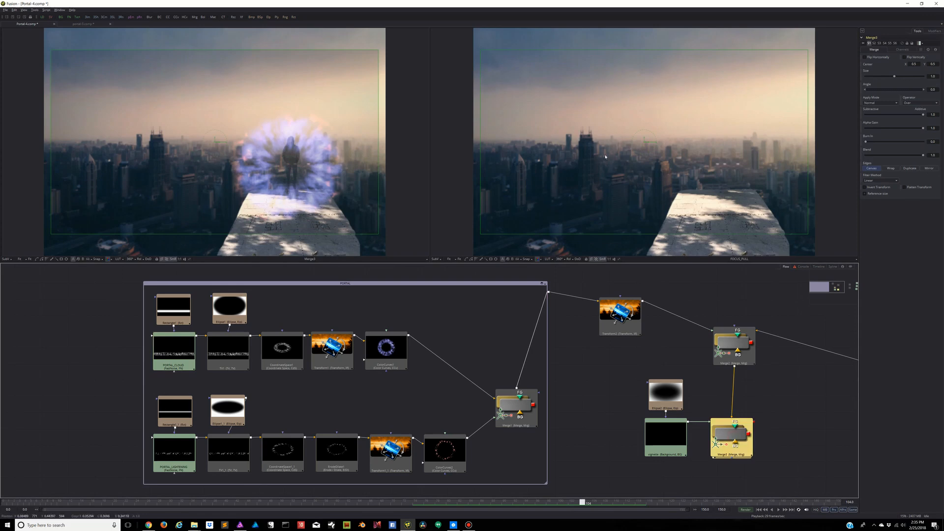
key("2")
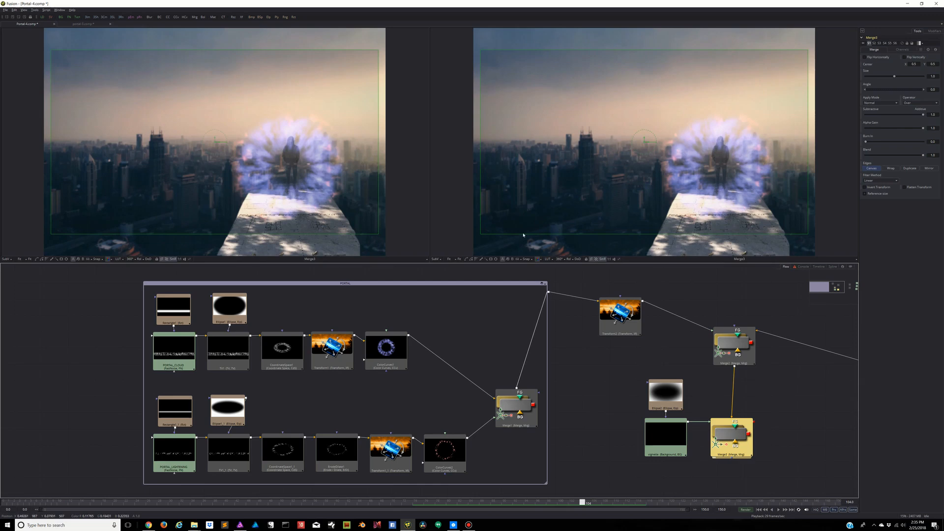
left_click(451, 259)
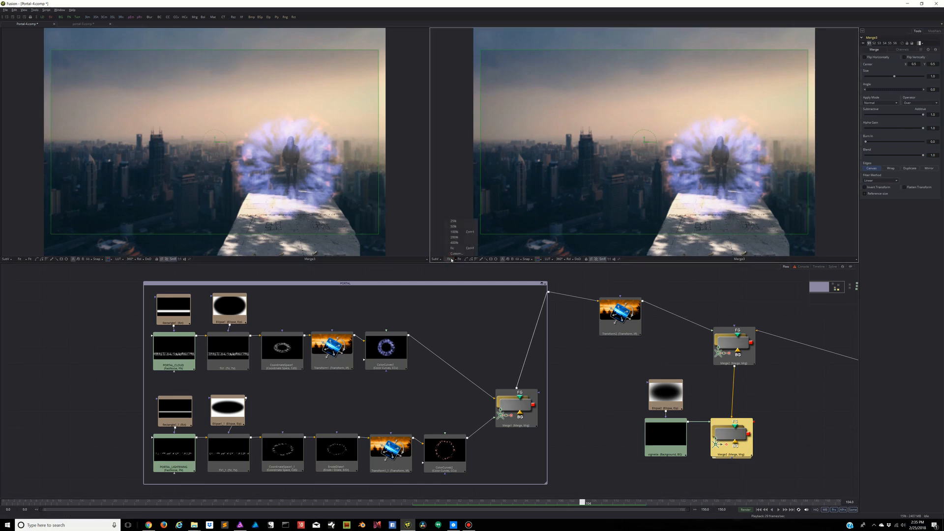
left_click(454, 221)
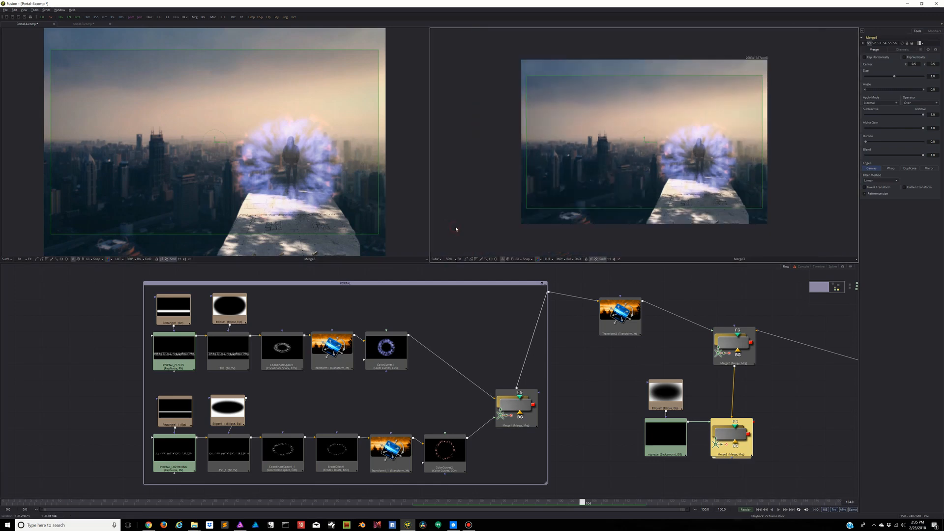
left_click(446, 259)
left_click(455, 254)
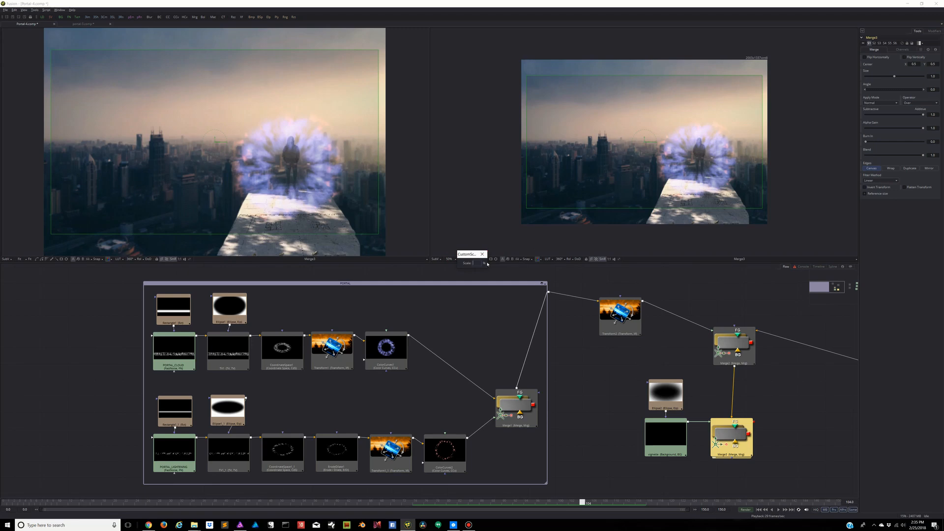
key("Return")
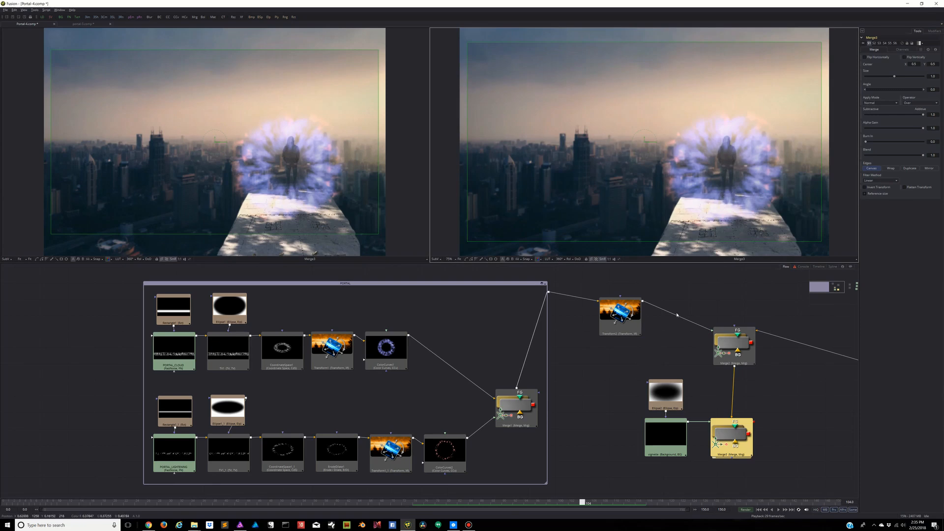
left_click(759, 510)
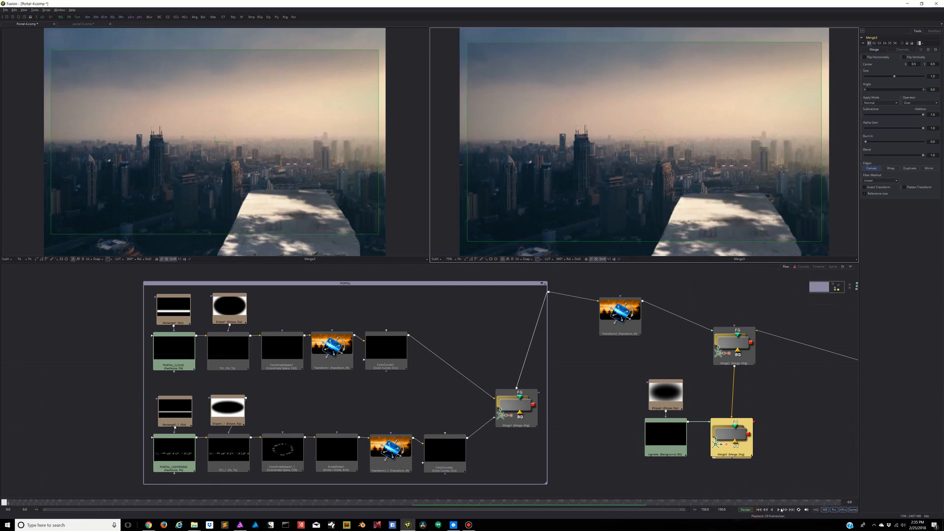
- Play back the composition from the first frame and stop at frame 41
left_click(779, 510)
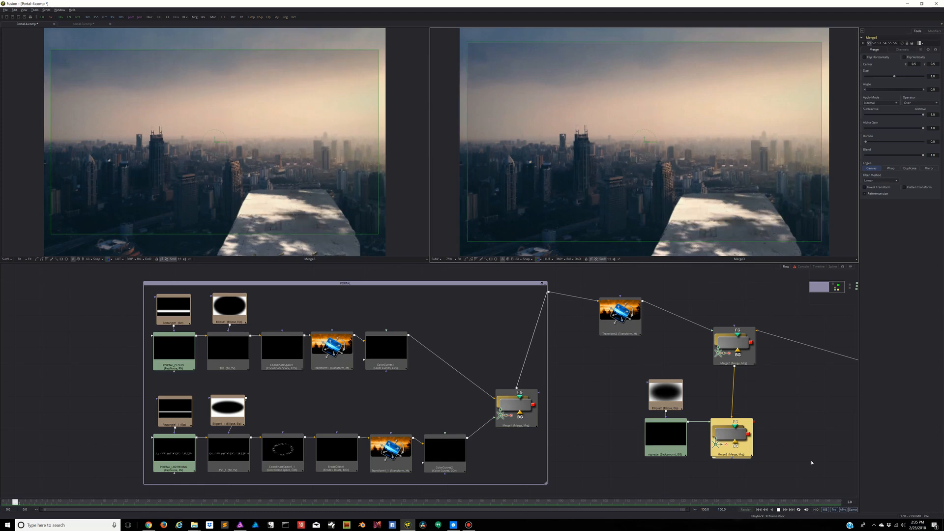
left_click(779, 510)
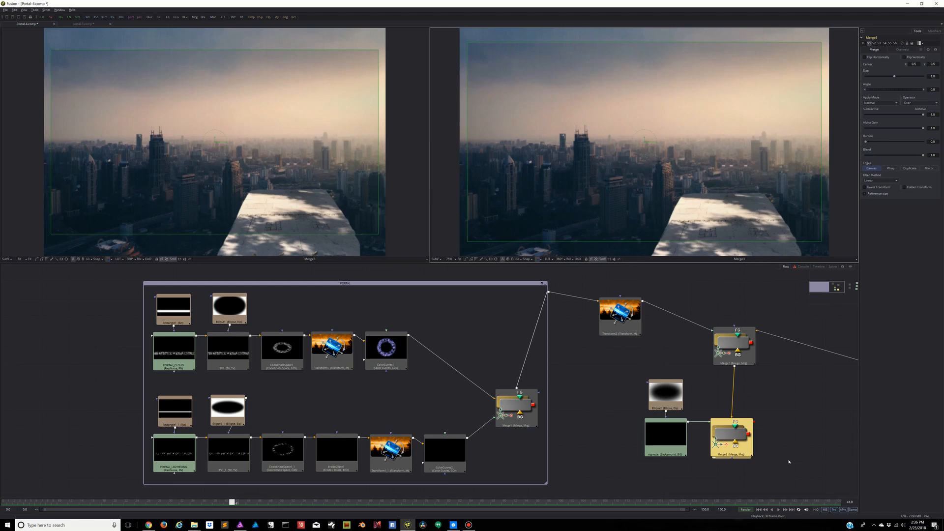
- Collapse the PORTAL group into a single node and place it directly beside the Transform it feeds
scroll(788, 461, "down", 4)
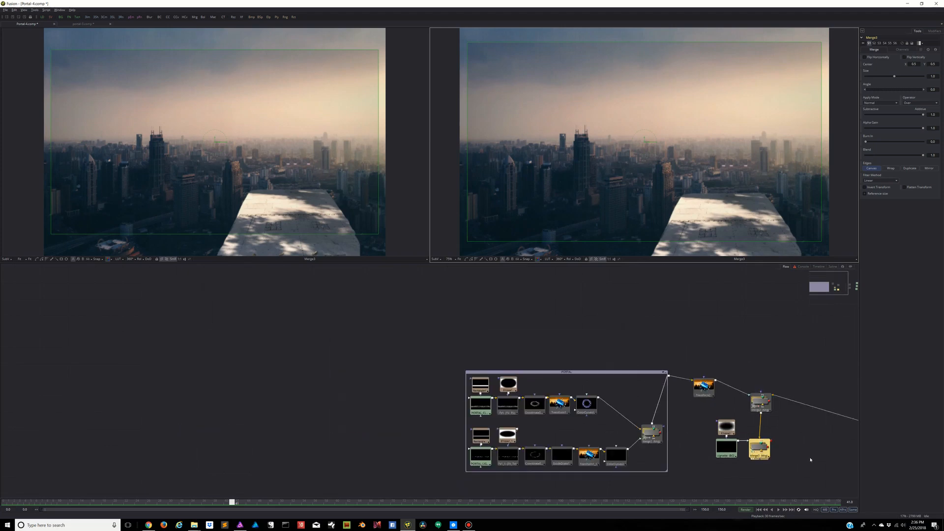
left_click_drag(788, 447, 459, 402)
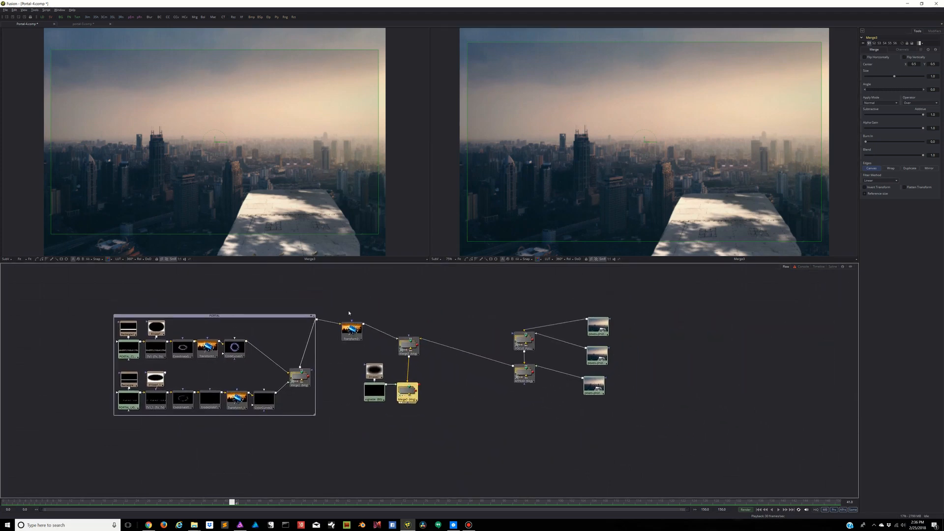
right_click(267, 319)
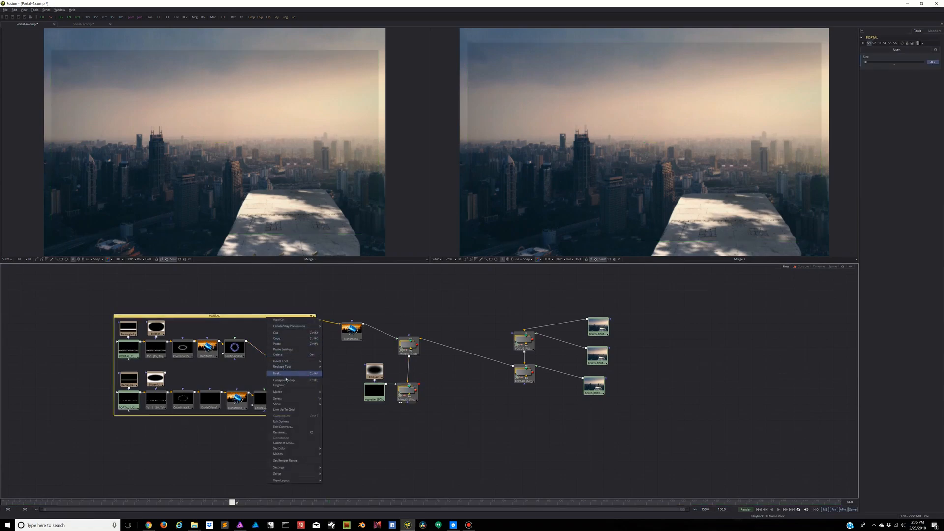
left_click(285, 381)
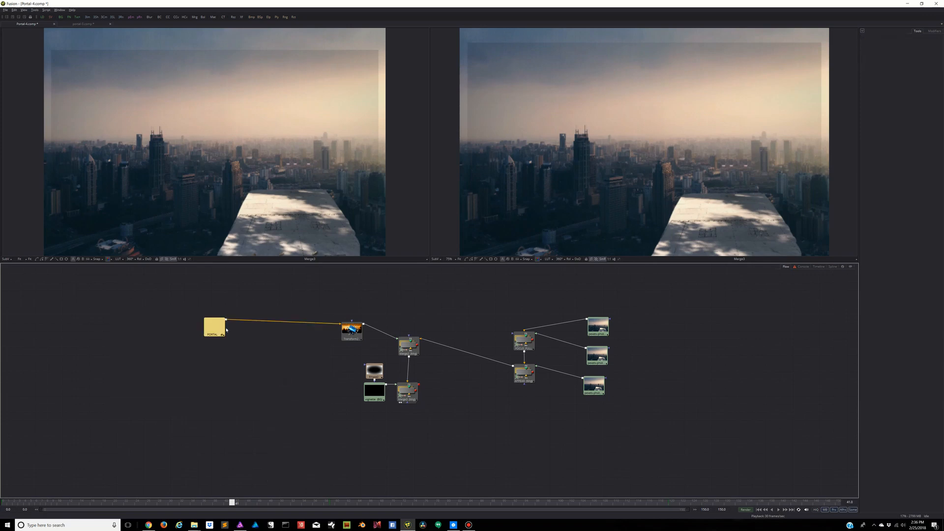
left_click_drag(226, 330, 320, 335)
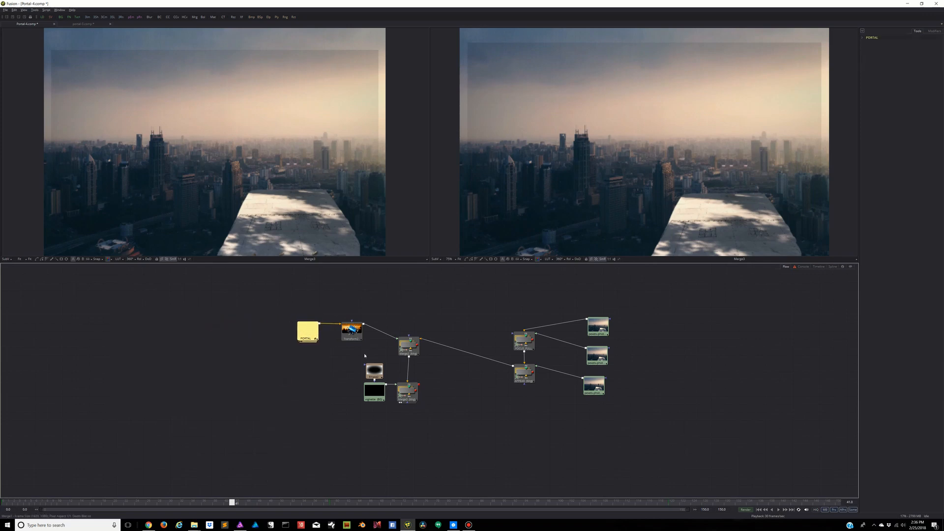